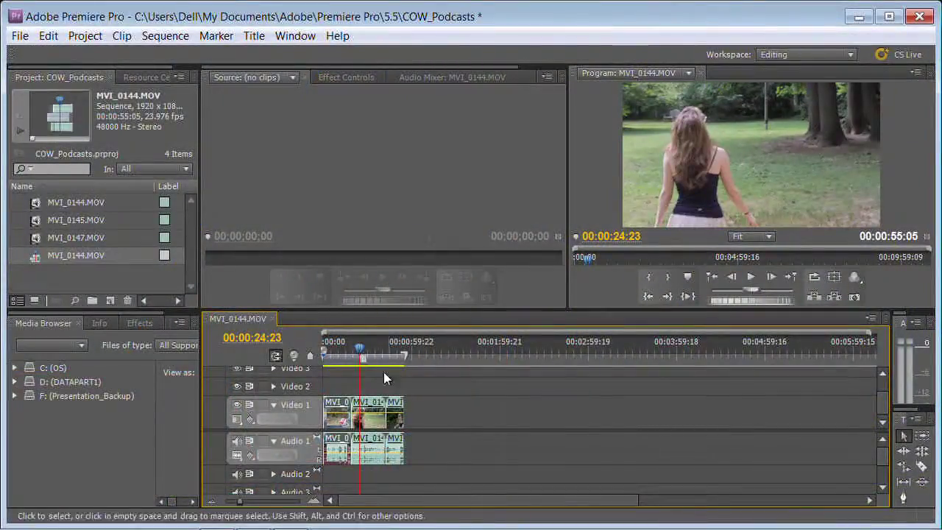
Replace the walking clip on Video 1 with a linked After Effects composition.
right_click(378, 425)
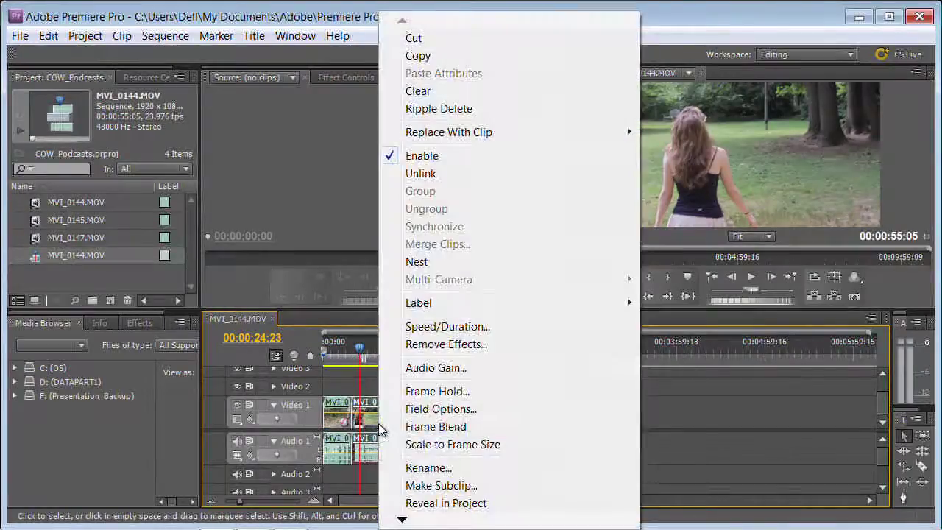
mouse_move(403, 520)
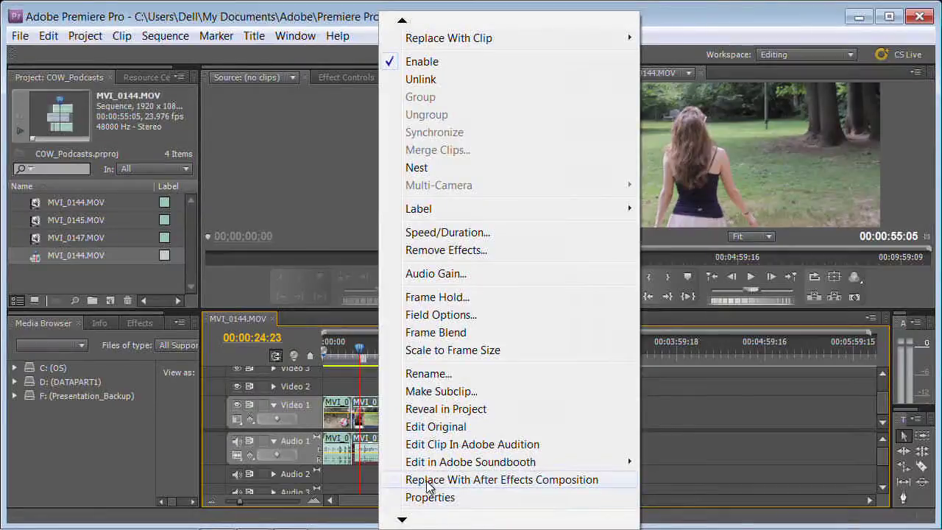
click(429, 480)
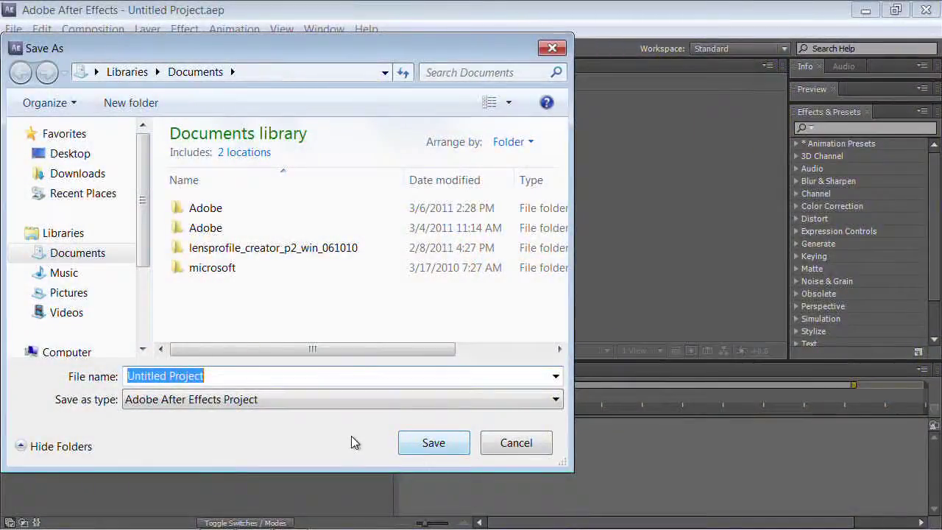
Save the project as COW_Podcasts.aep and select the MVI_0145.MOV layer in the linked comp.
text(COW_Podcasts)
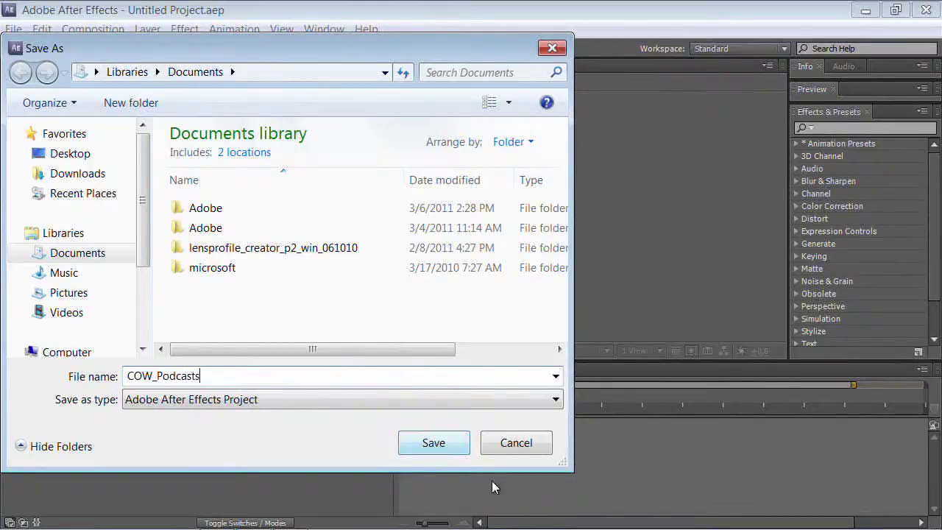
click(448, 449)
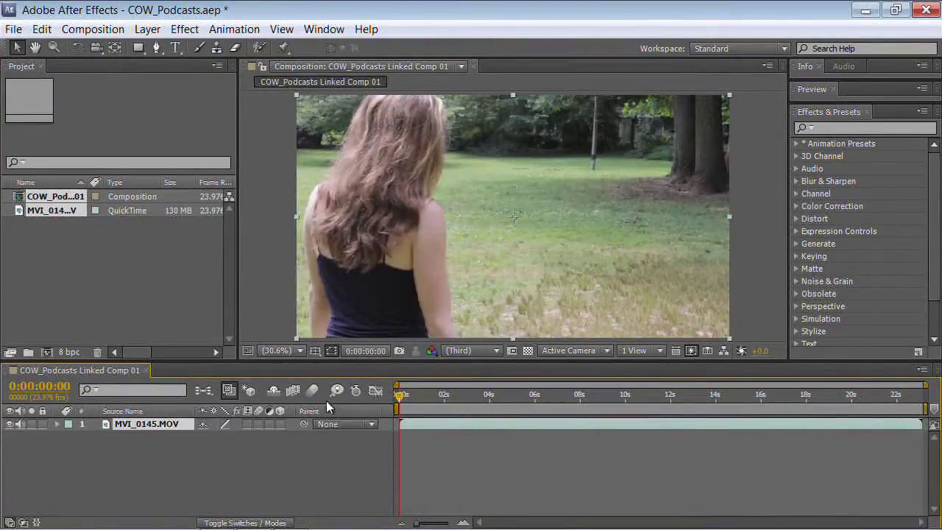
click(126, 442)
click(110, 423)
Apply Warp Stabilizer to MVI_0145.MOV via Animation > Stabilize Motion and enlarge the Info panel.
click(235, 31)
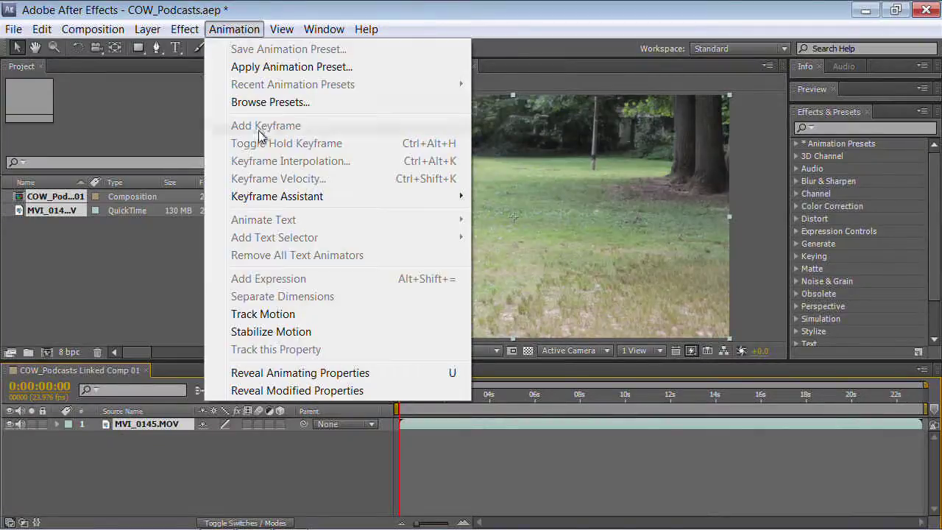
click(281, 331)
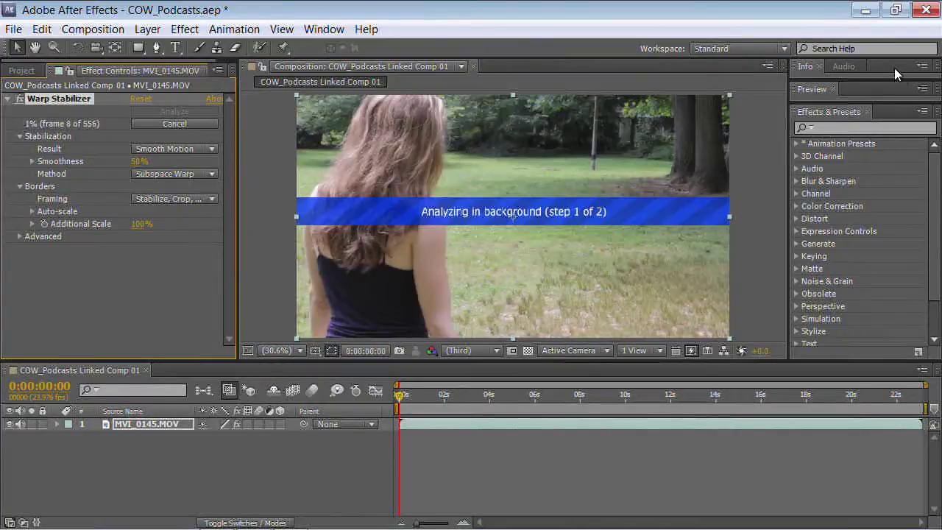
drag(888, 79, 887, 159)
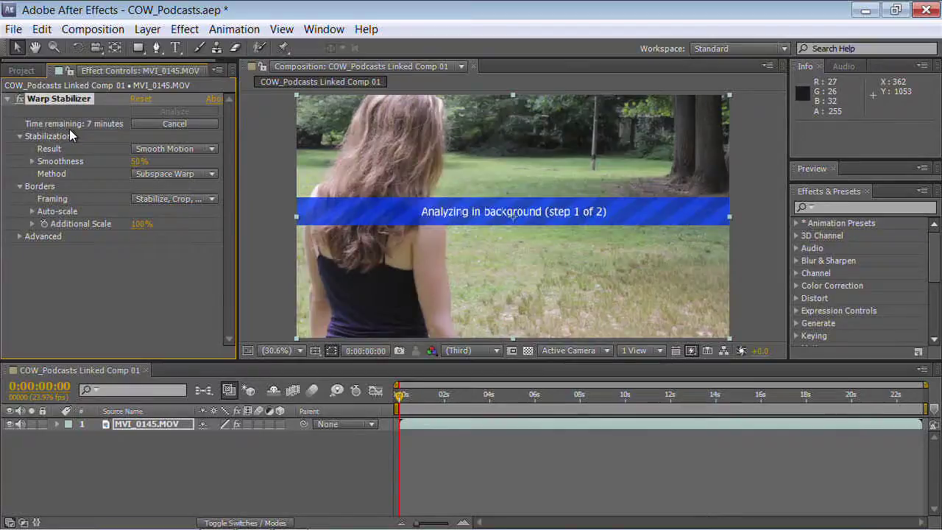
Reselect the MVI_0145.MOV layer, then switch over to Premiere Pro.
click(96, 446)
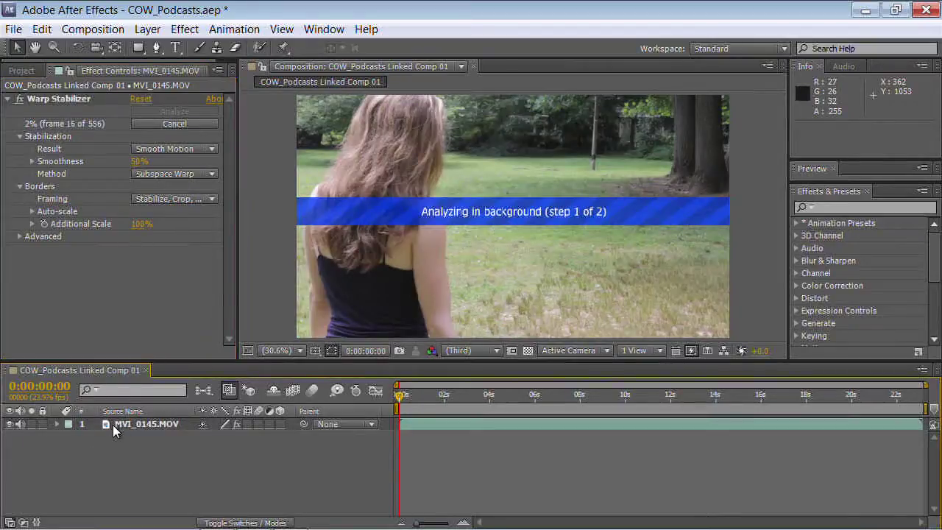
click(113, 425)
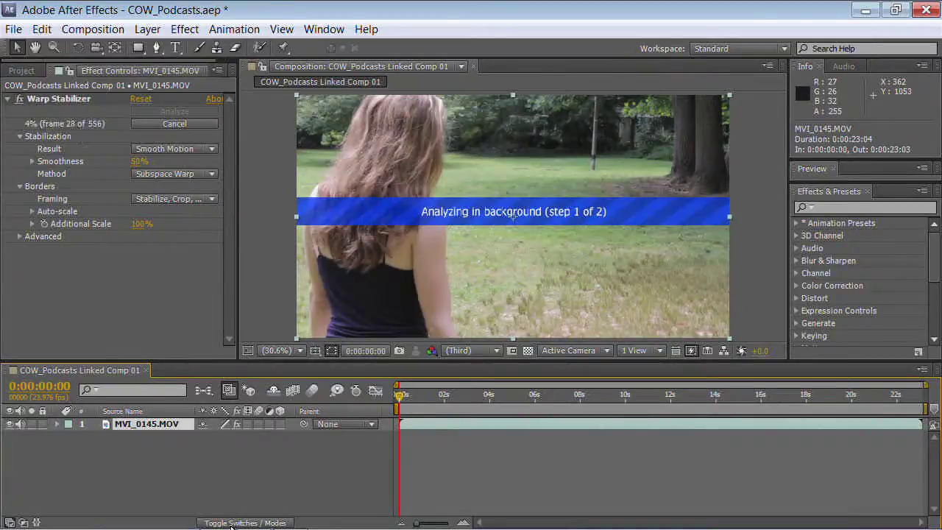
mouse_move(224, 524)
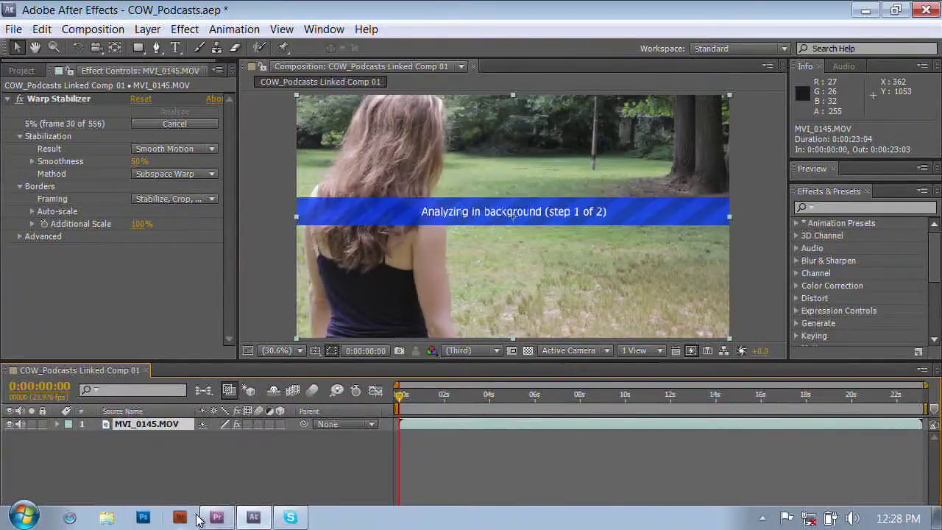
click(223, 520)
Scrub the Premiere sequence to the linked comp at 00:00:29:11, then return to After Effects.
drag(362, 350, 394, 359)
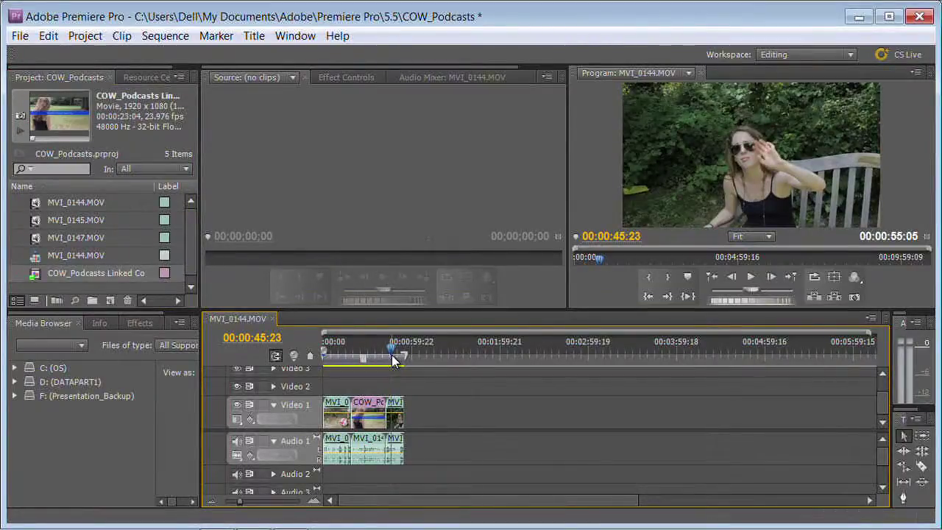
click(367, 357)
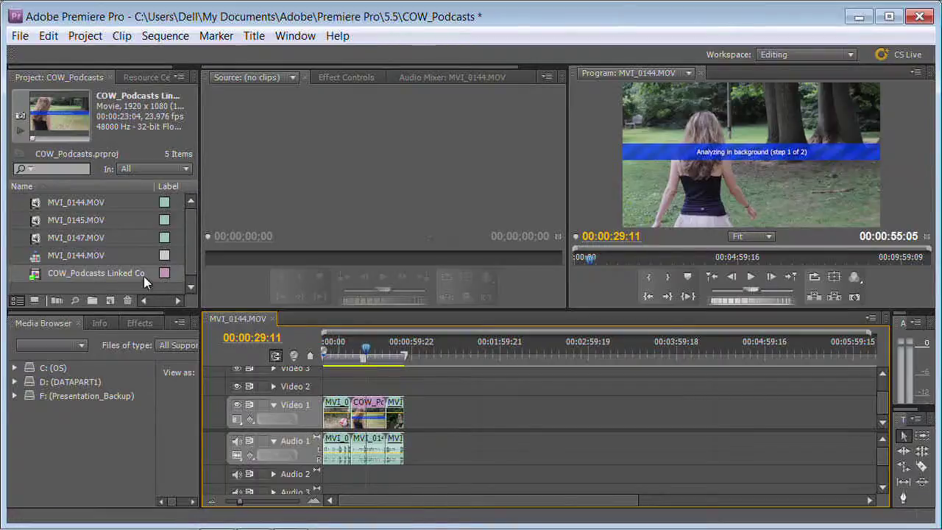
mouse_move(213, 524)
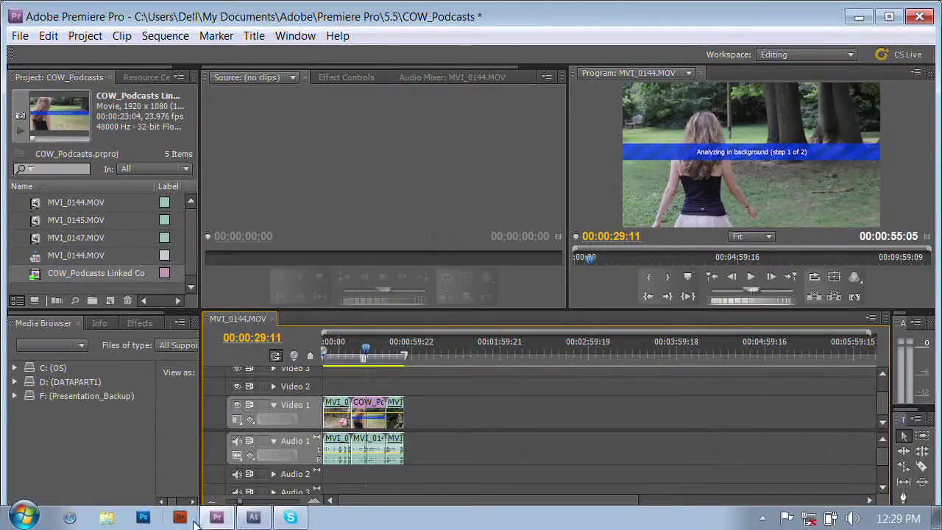
click(250, 518)
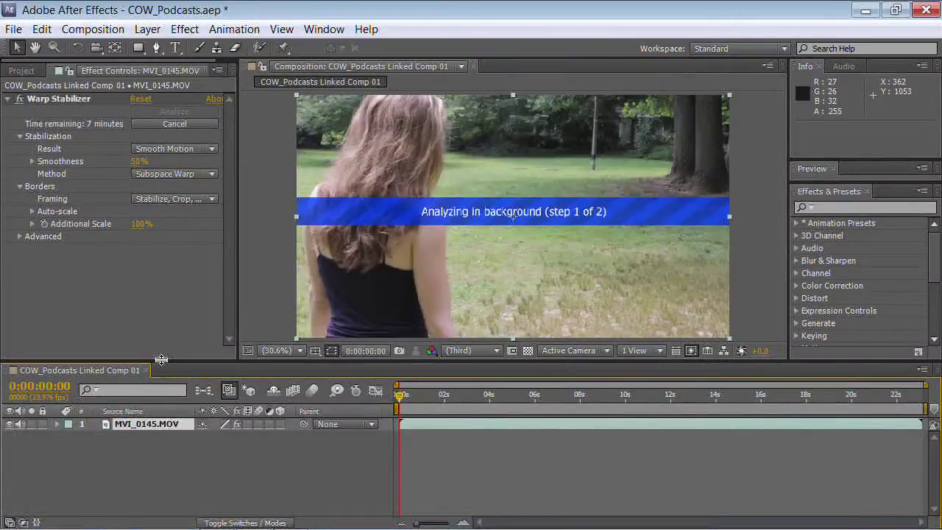
Trim the walking layer to end at 0:00:06:04 and restart the Warp Stabilizer analysis.
drag(161, 363, 163, 395)
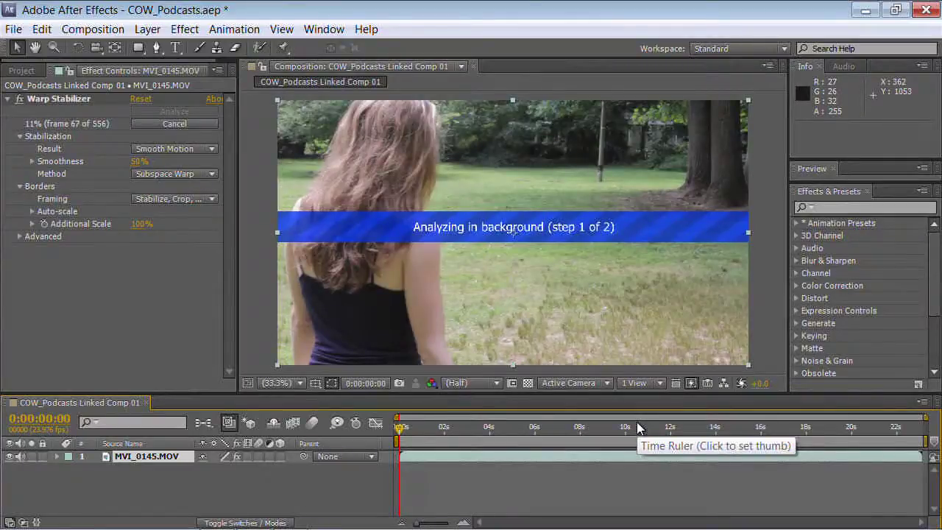
drag(622, 428, 540, 440)
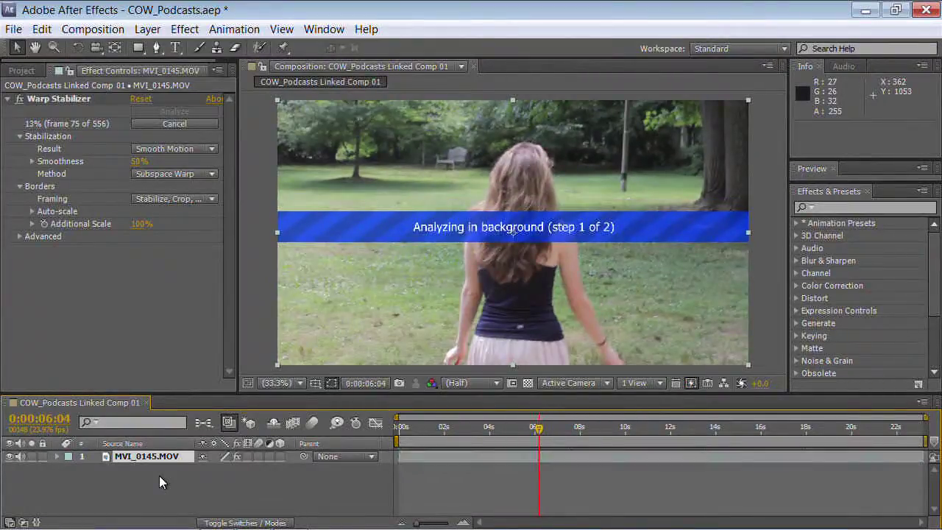
key(ctrl+z)
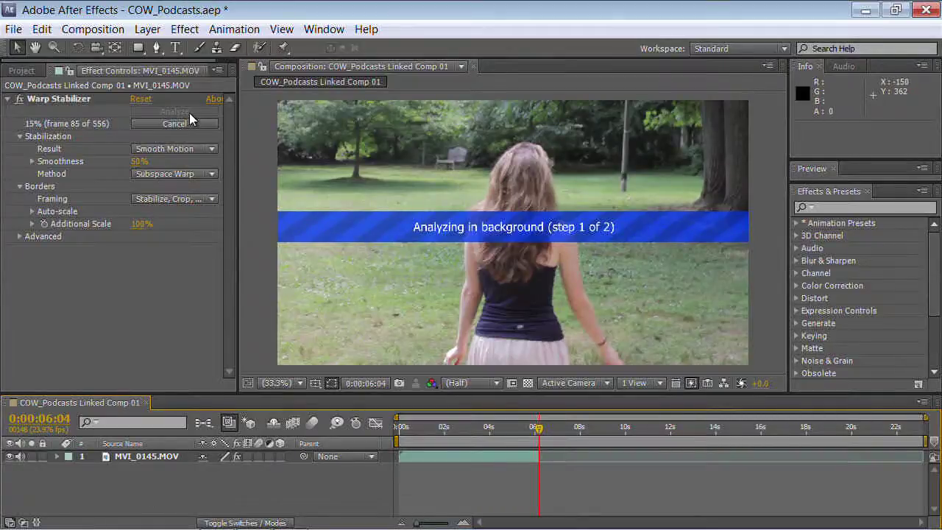
click(152, 120)
click(166, 110)
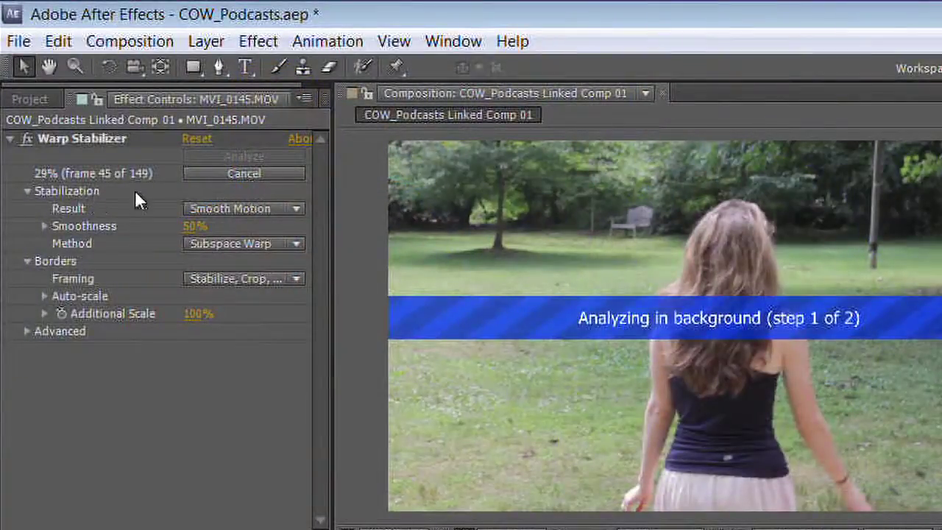
Review the Warp Stabilizer Result options, keep Smooth Motion, and bring up the Method list.
click(237, 209)
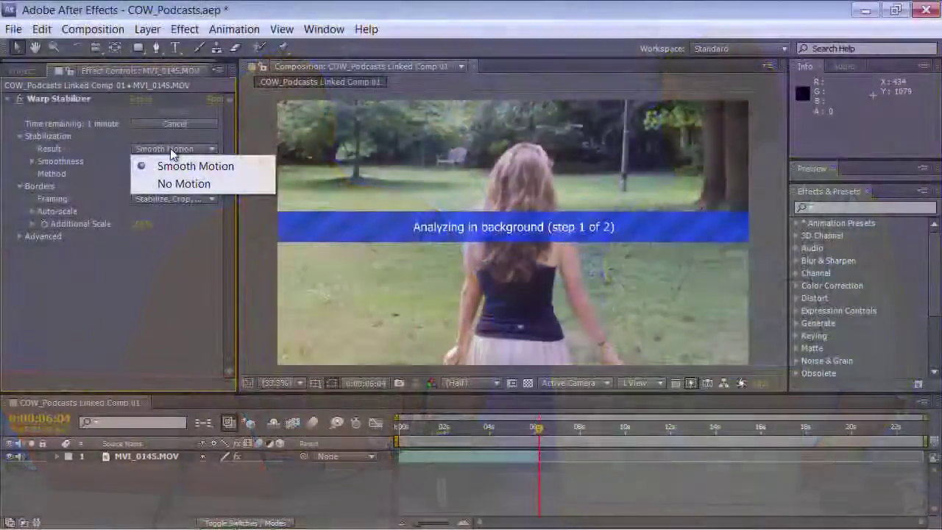
click(70, 318)
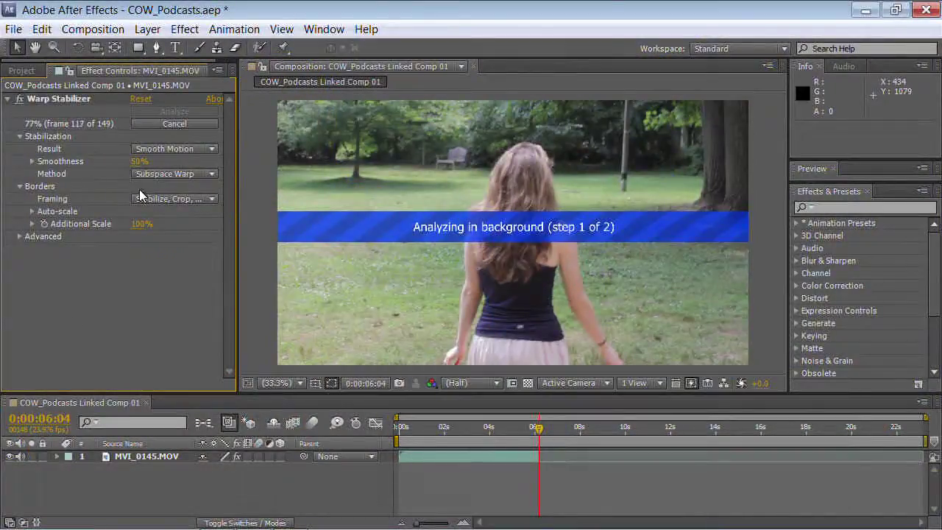
click(174, 175)
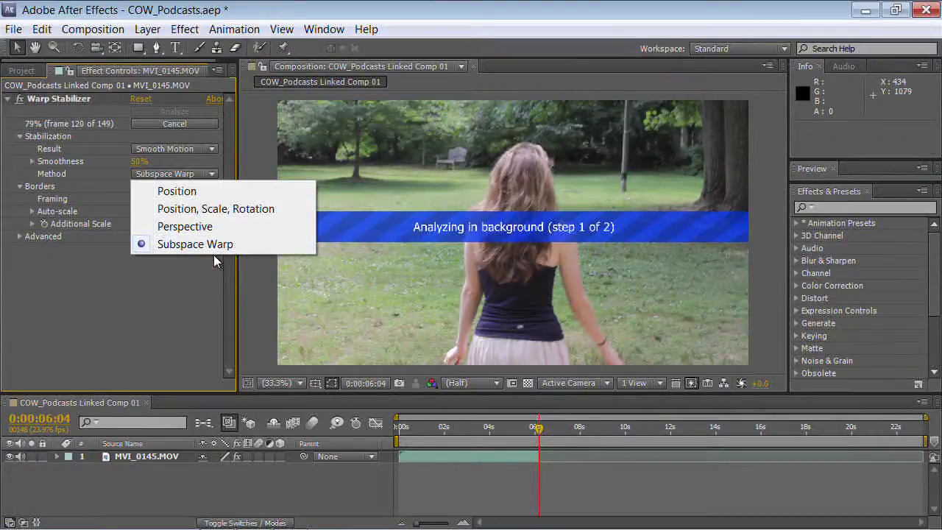
Change the Warp Stabilizer Method from Subspace Warp to Position and expand Smoothness.
click(133, 274)
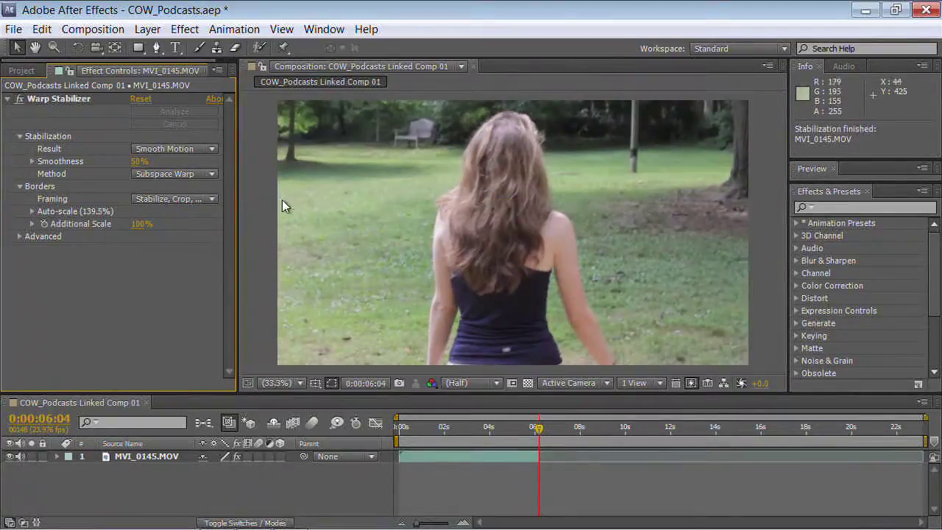
click(200, 175)
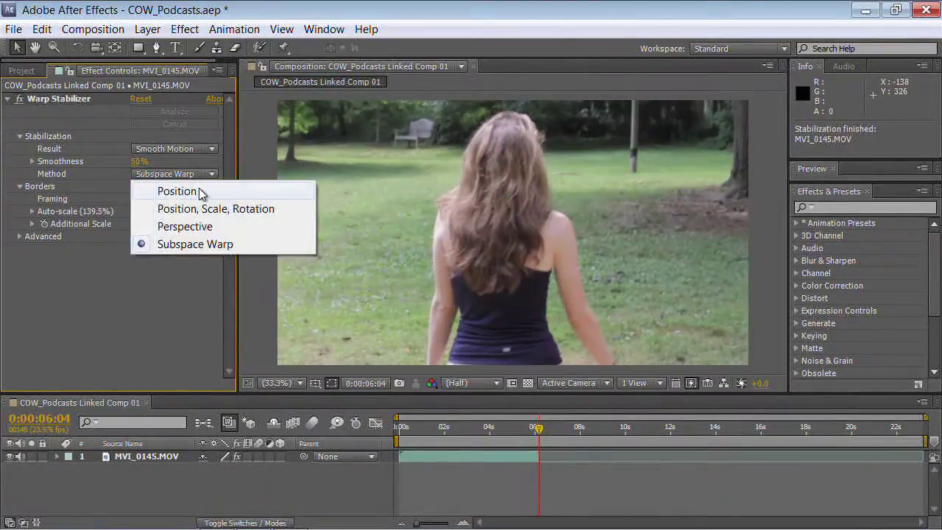
click(198, 189)
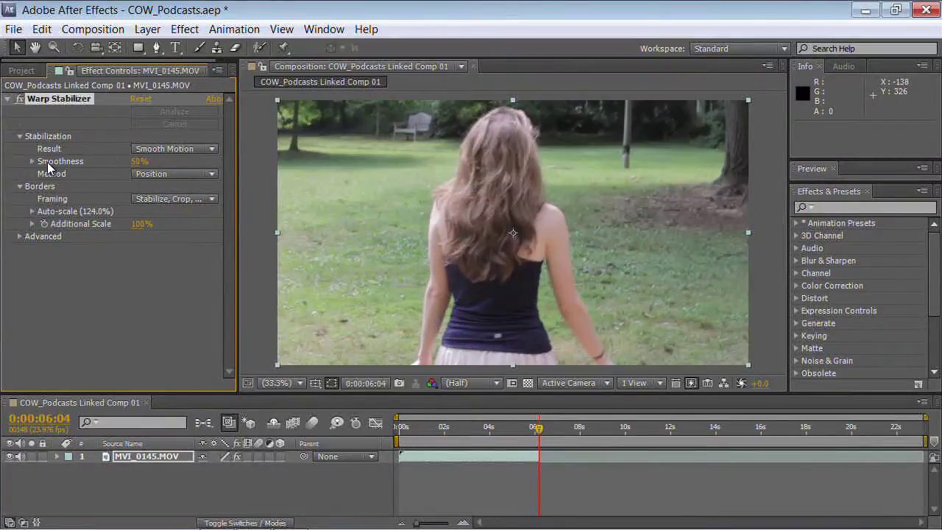
click(32, 161)
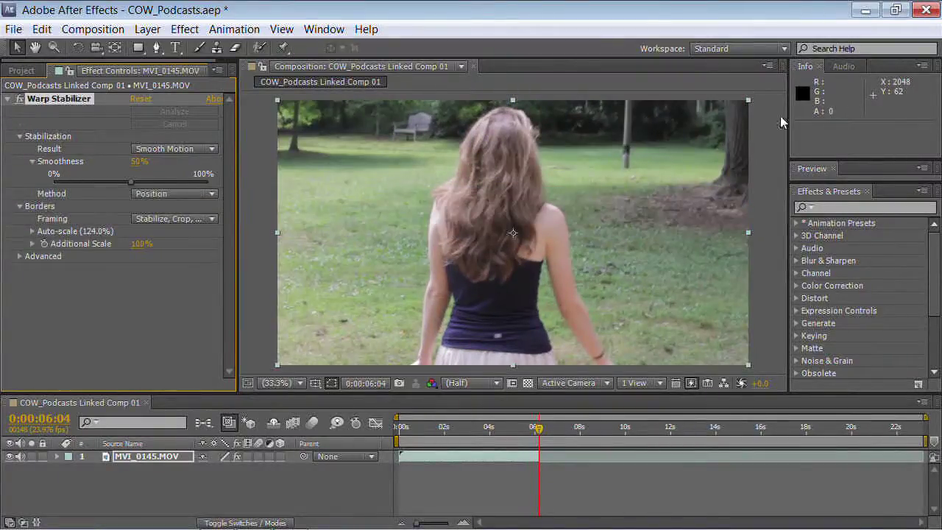
Expand the Preview panel and play a RAM preview of the stabilized walking comp, then stop it.
drag(880, 181, 883, 250)
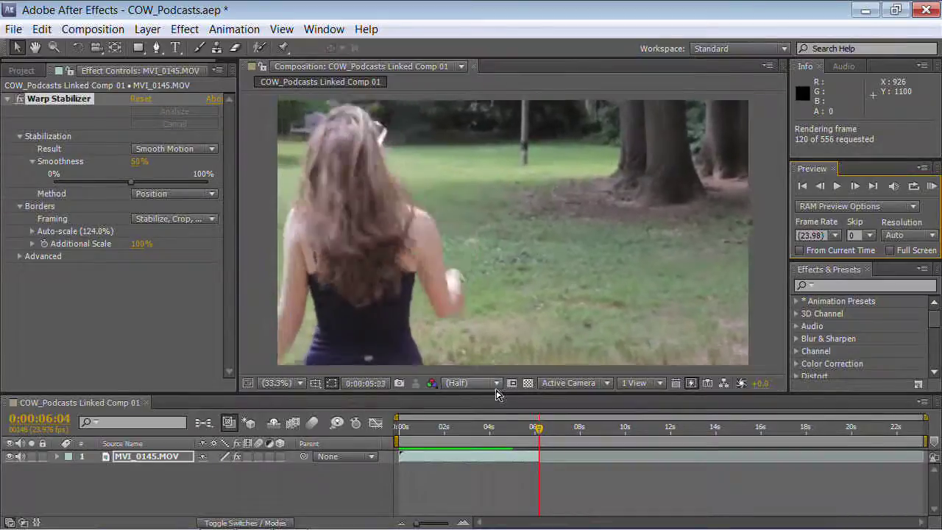
key(space)
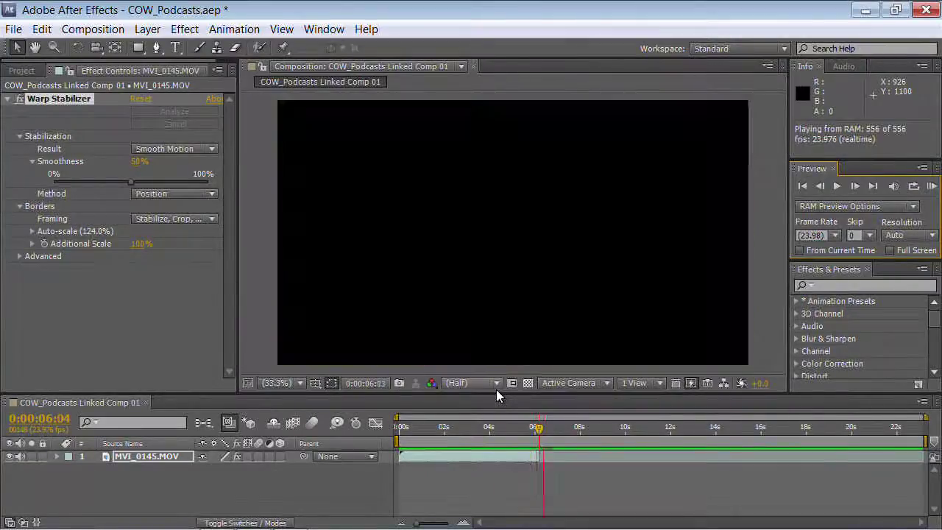
key(space)
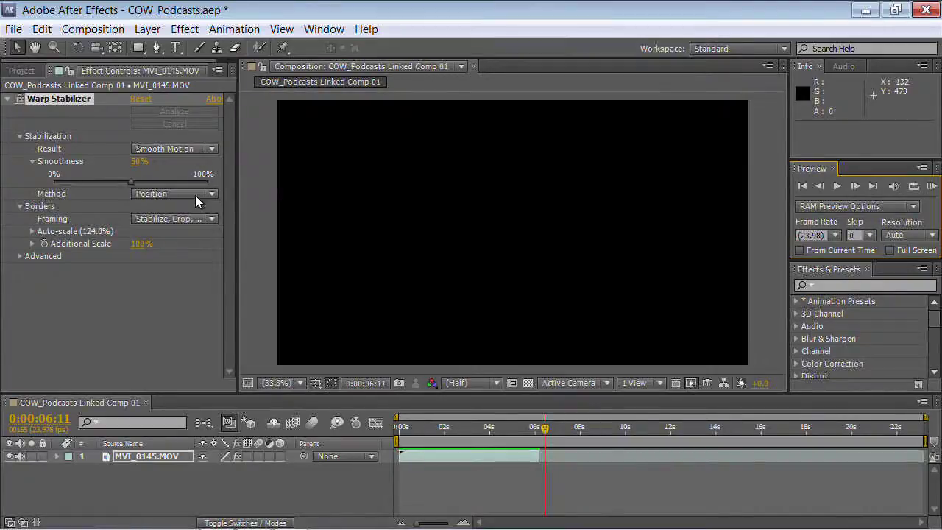
Set Warp Stabilizer Framing to Stabilize Only and end the work area at 0:00:05:13.
click(195, 221)
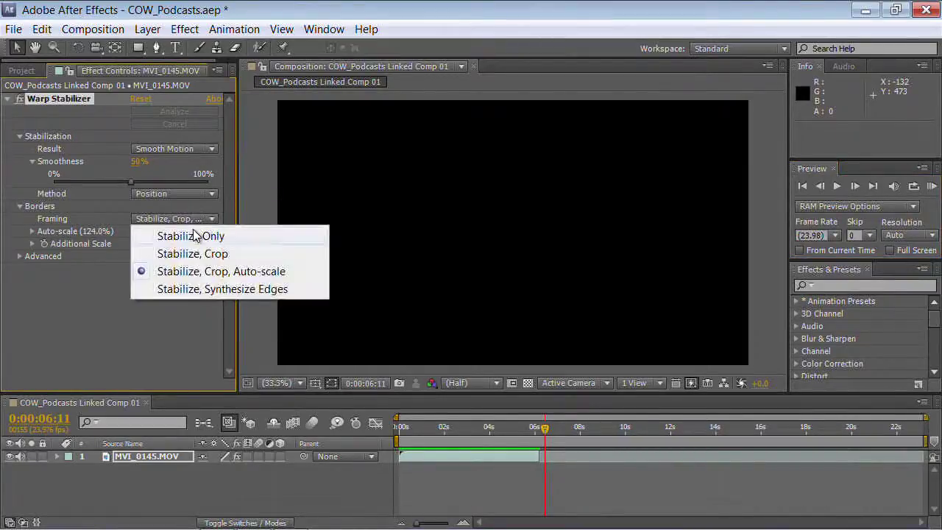
click(194, 235)
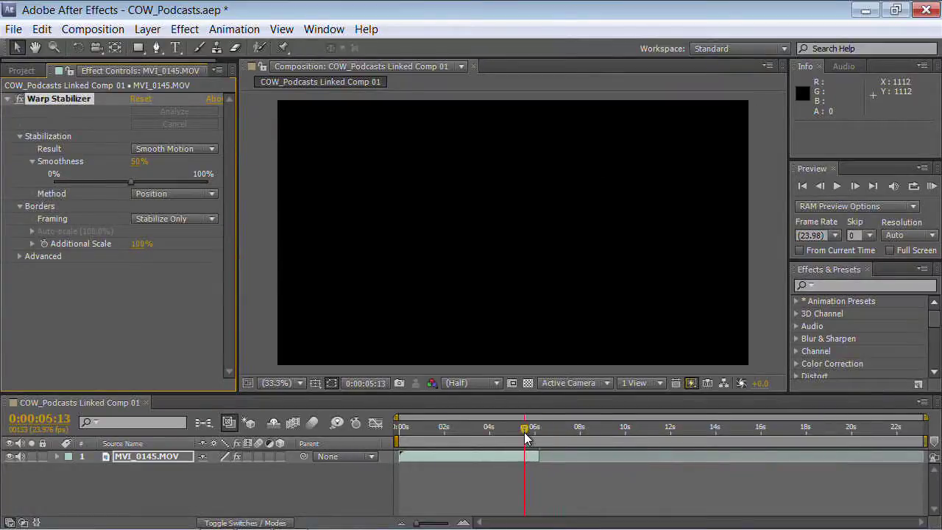
key(n)
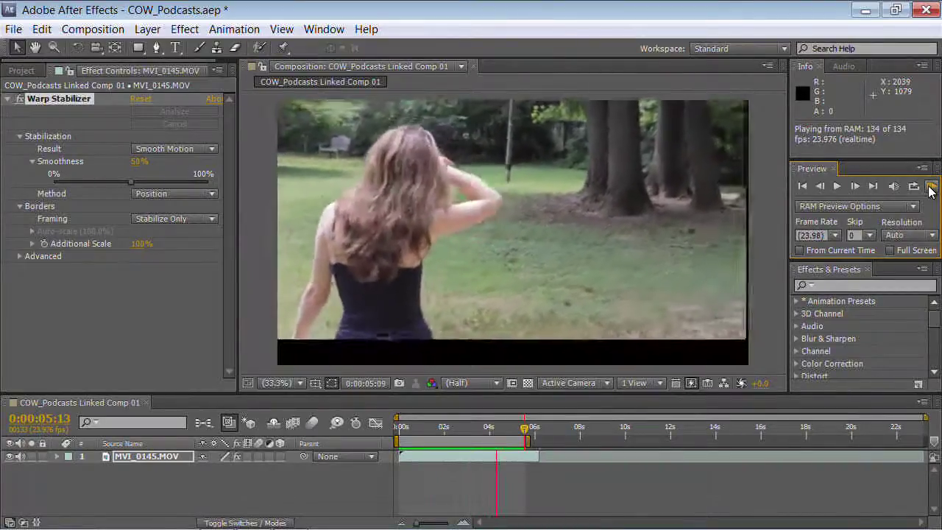
Raise Smoothness to 100%, set Result to No Motion, and play a fresh RAM preview.
click(930, 188)
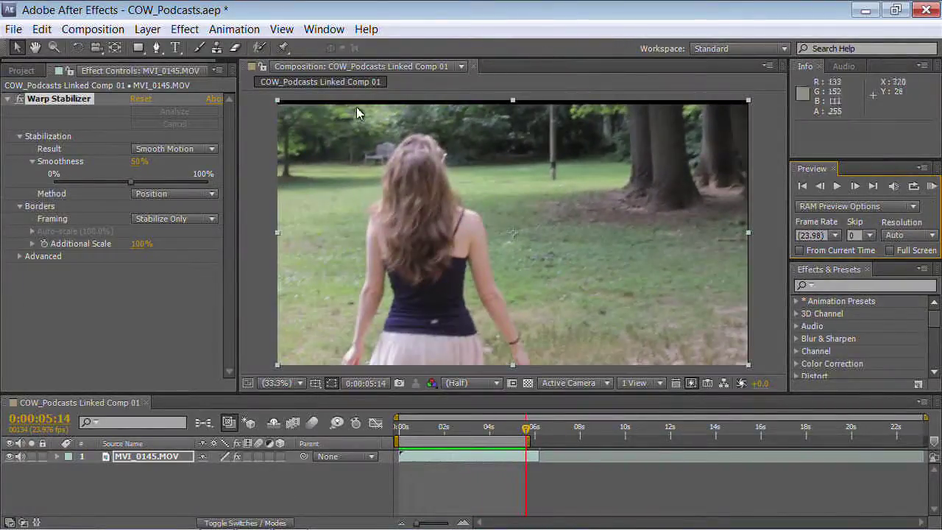
drag(135, 177, 196, 187)
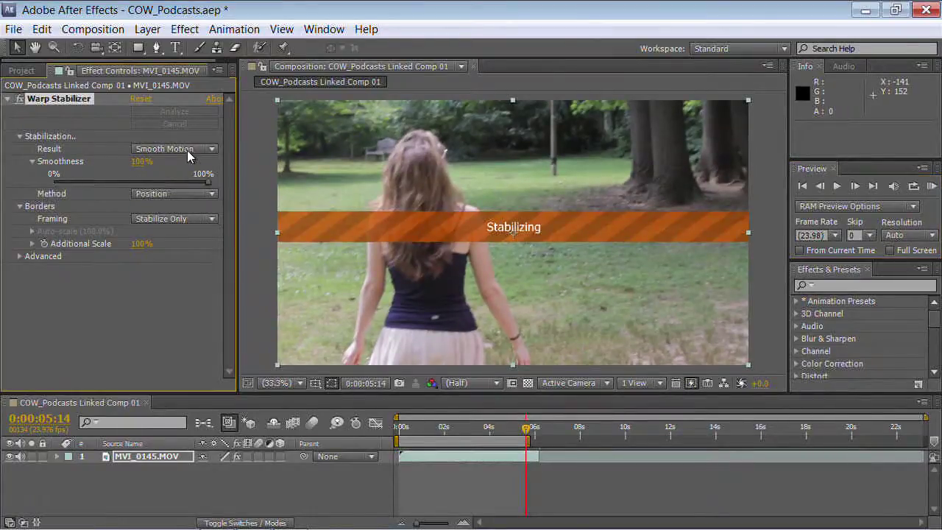
click(187, 151)
click(182, 184)
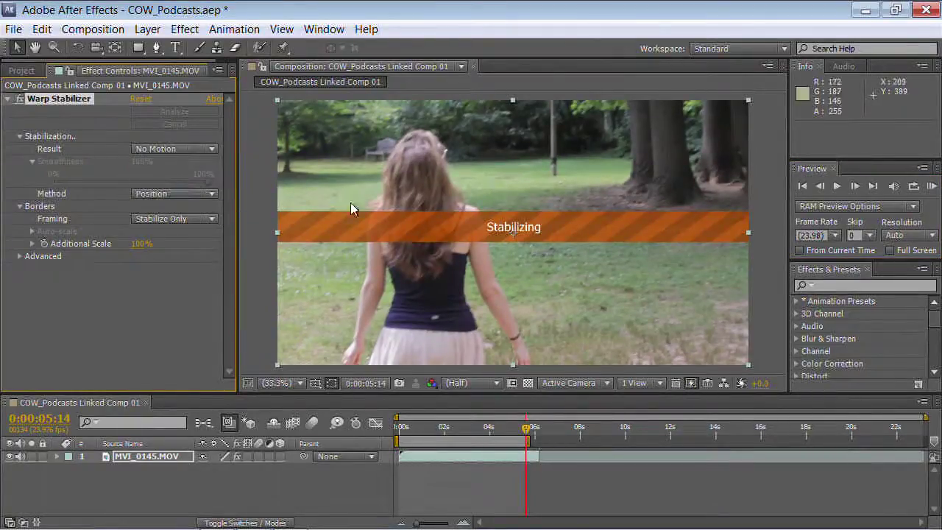
click(931, 187)
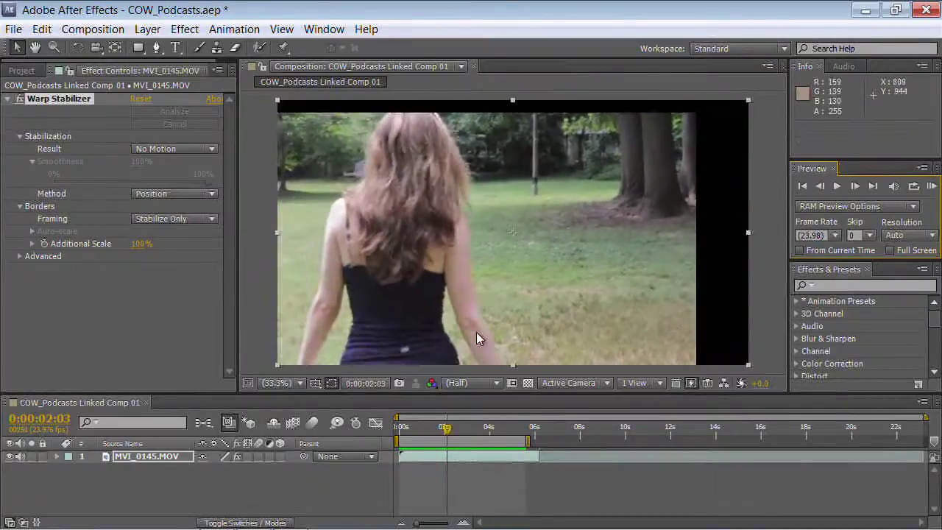
Set framing to Stabilize, Crop, Auto-scale and the method to Position, Scale, Rotation.
click(192, 220)
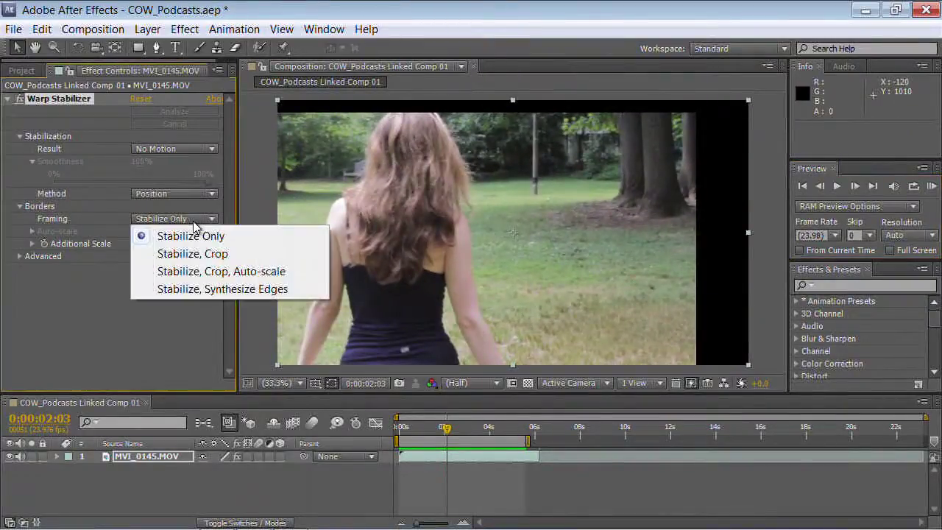
click(199, 272)
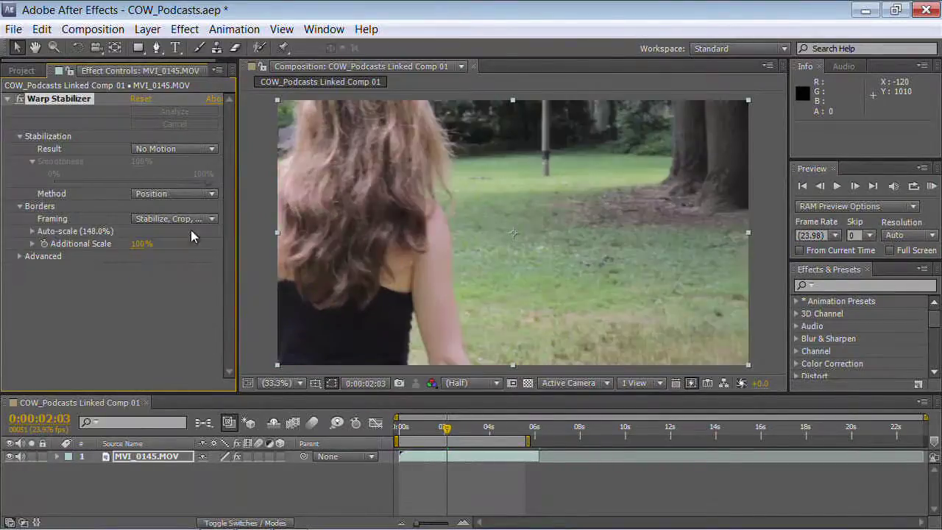
click(189, 195)
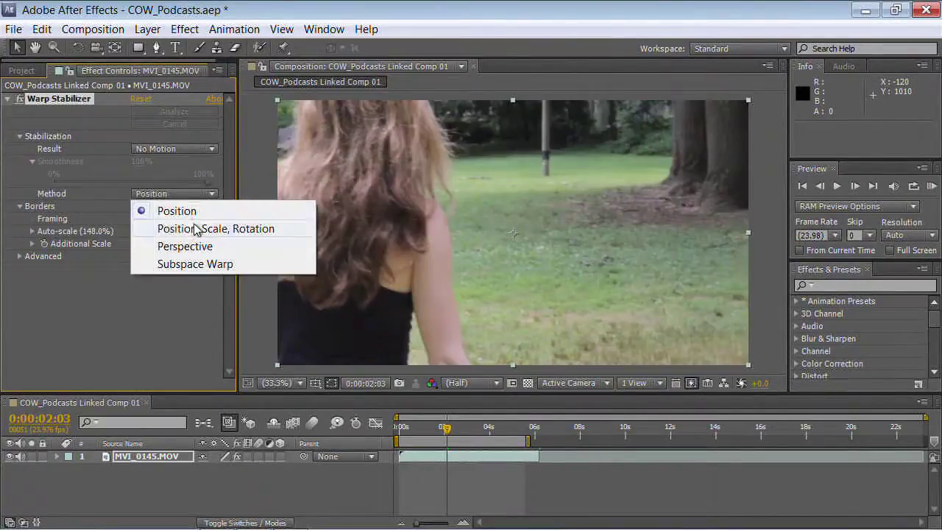
click(196, 228)
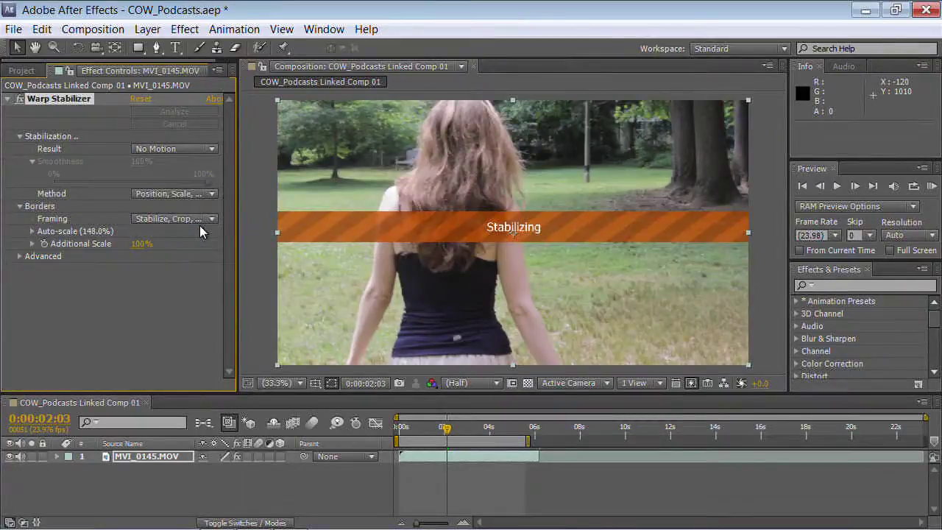
Try Stabilize Only framing and RAM-preview the stabilized walking shot.
click(193, 219)
click(187, 232)
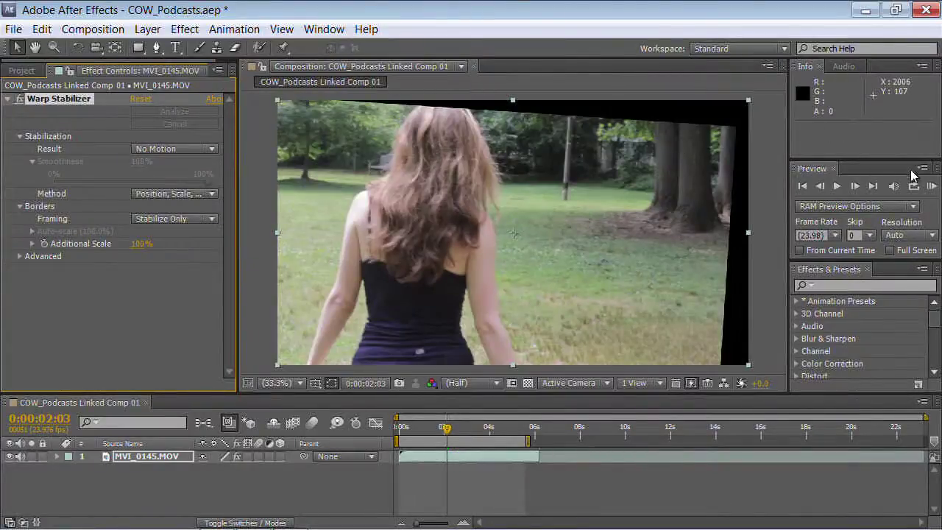
click(931, 188)
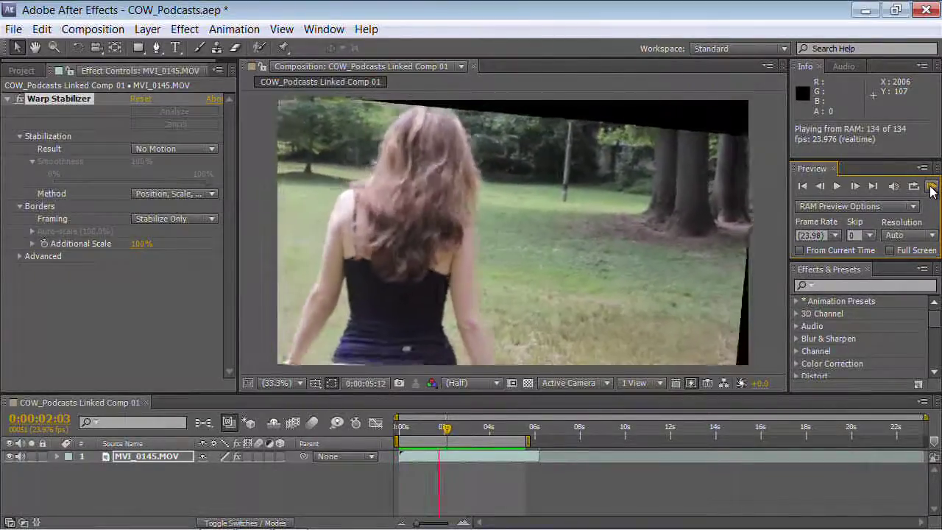
click(931, 188)
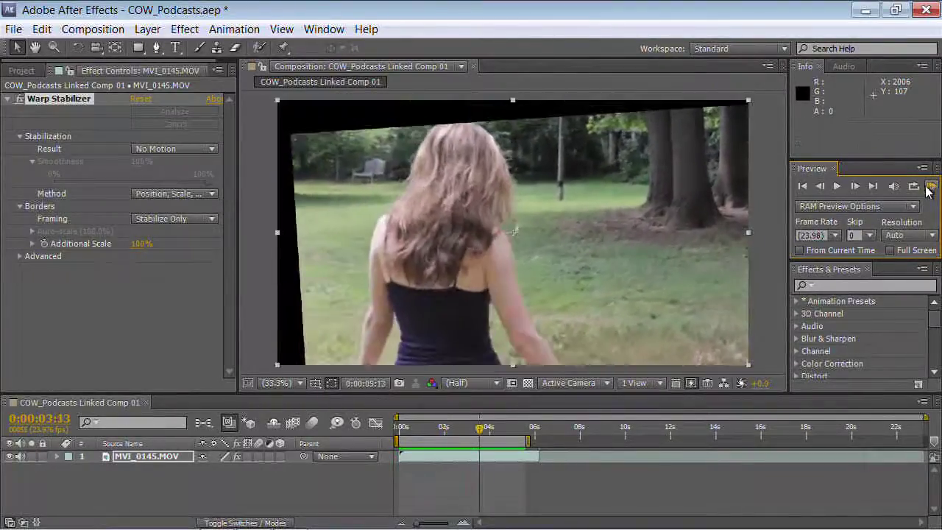
Return framing to Stabilize, Crop, Auto-scale, scaling the clip to 150%.
click(200, 222)
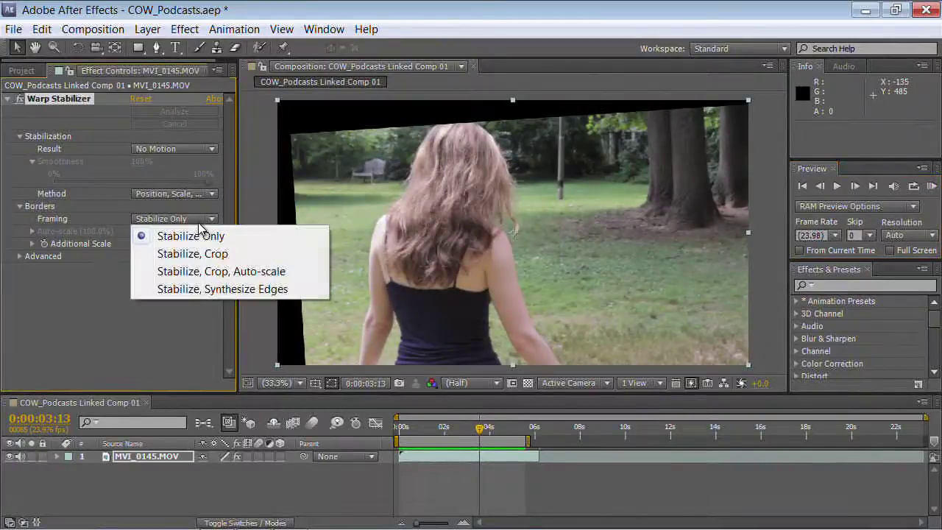
click(199, 272)
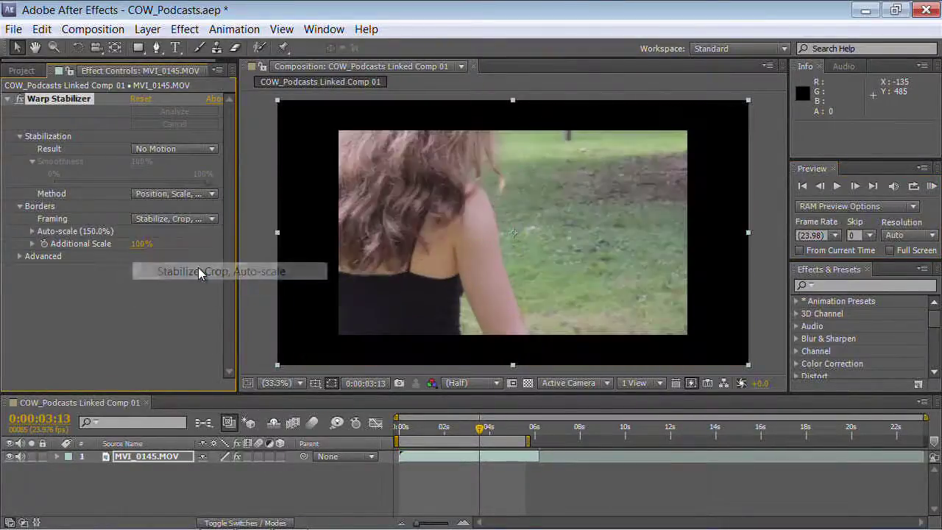
click(181, 221)
click(137, 295)
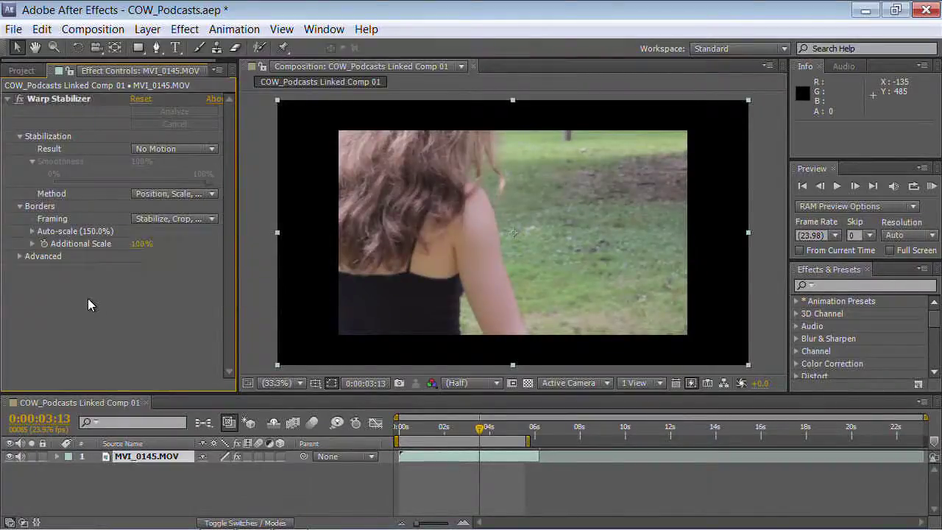
click(173, 149)
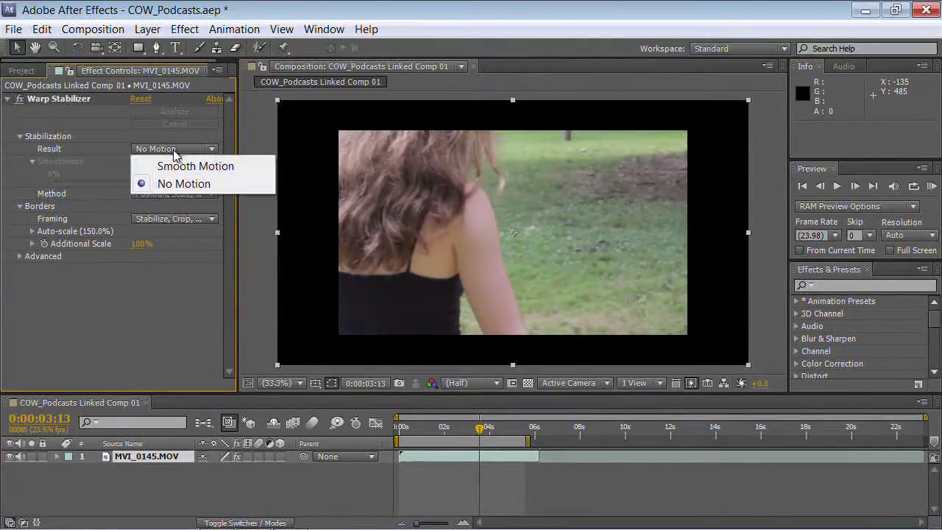
Set Result to Smooth Motion, Smoothness to 69%, and Method to Perspective.
click(174, 166)
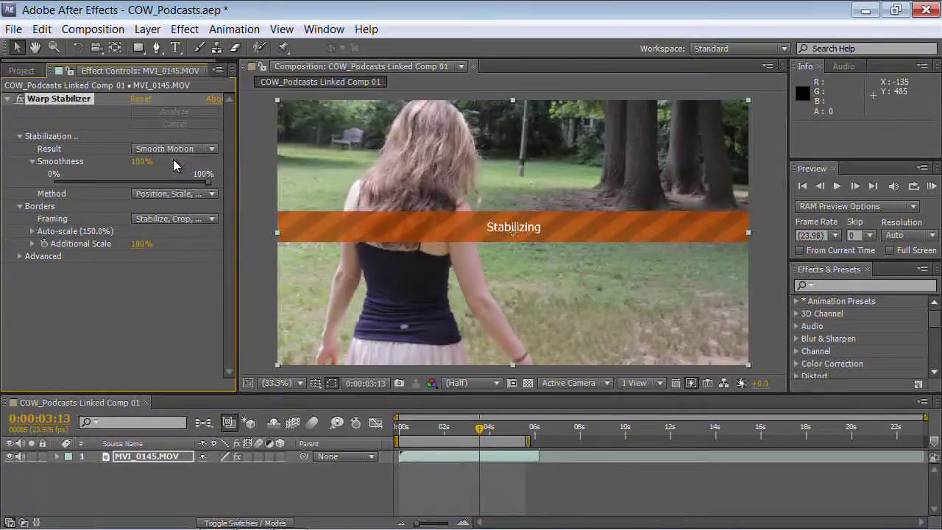
click(172, 177)
click(205, 195)
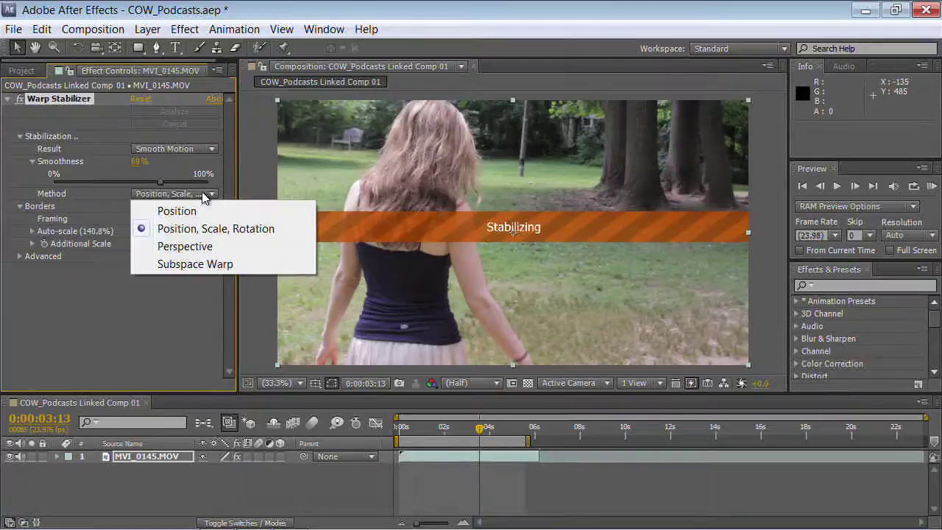
click(186, 247)
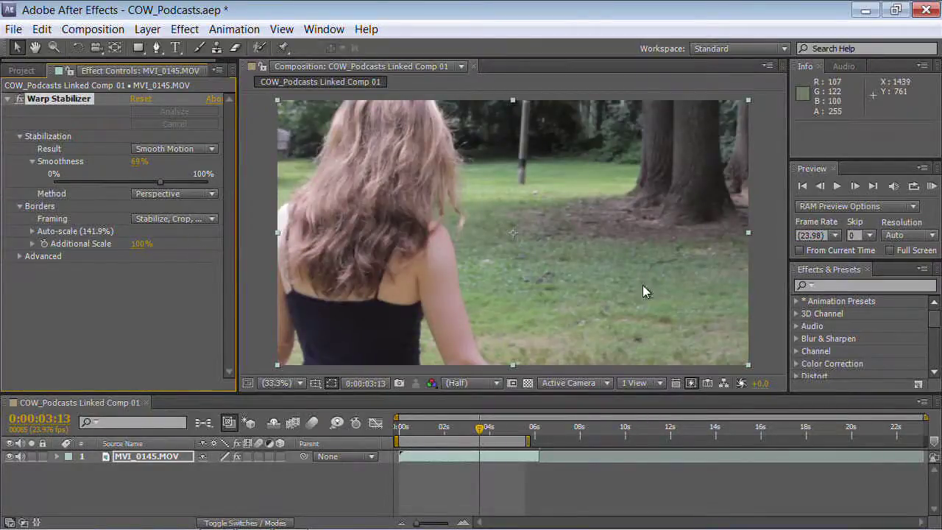
RAM-preview the perspective-stabilized walking shot, then stop playback.
click(931, 187)
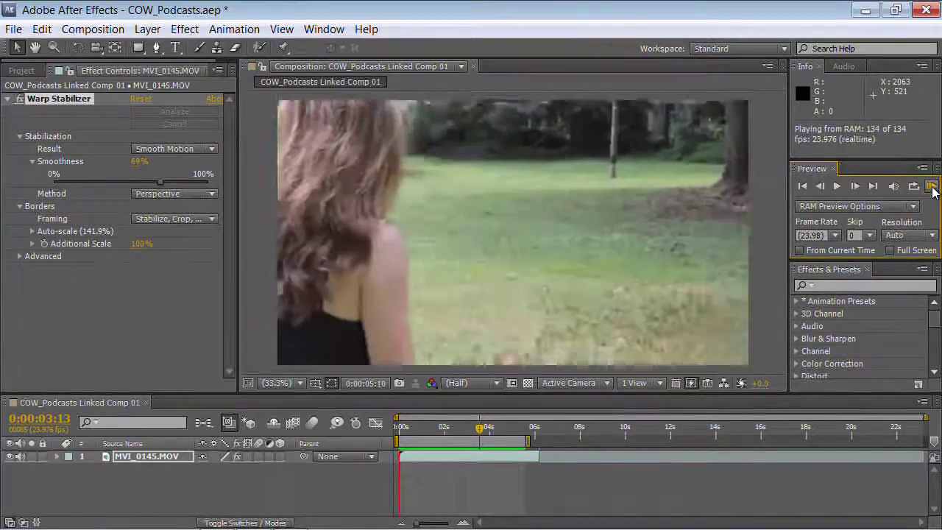
click(598, 103)
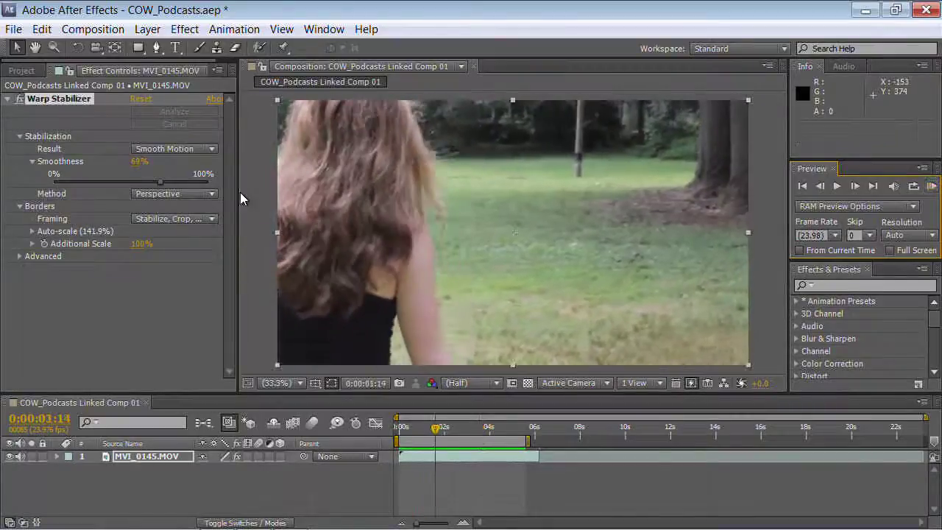
click(186, 190)
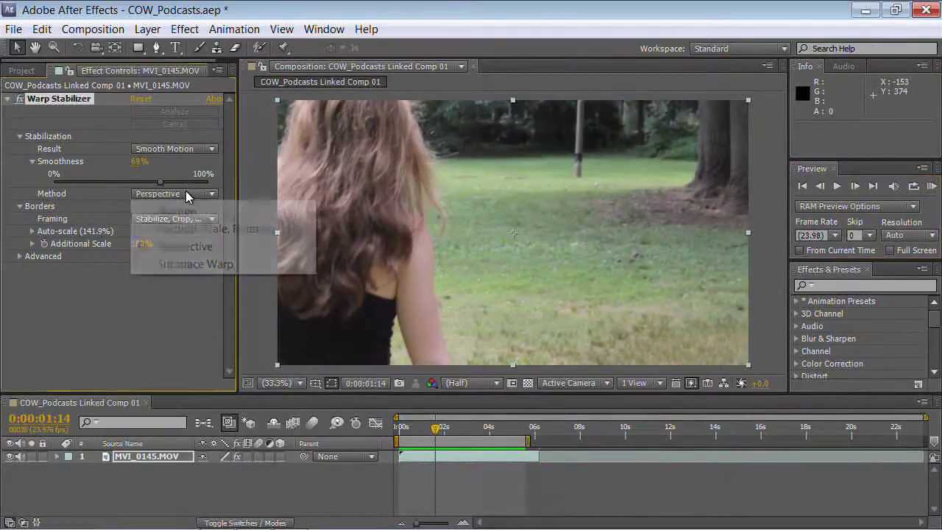
Switch to Subspace Warp, preview the result, and lower Smoothness to 24%.
click(185, 269)
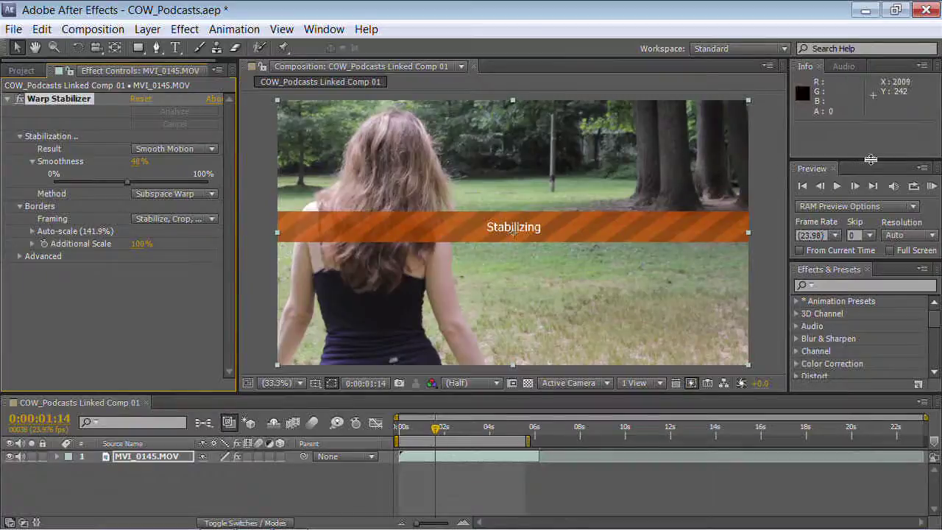
click(931, 187)
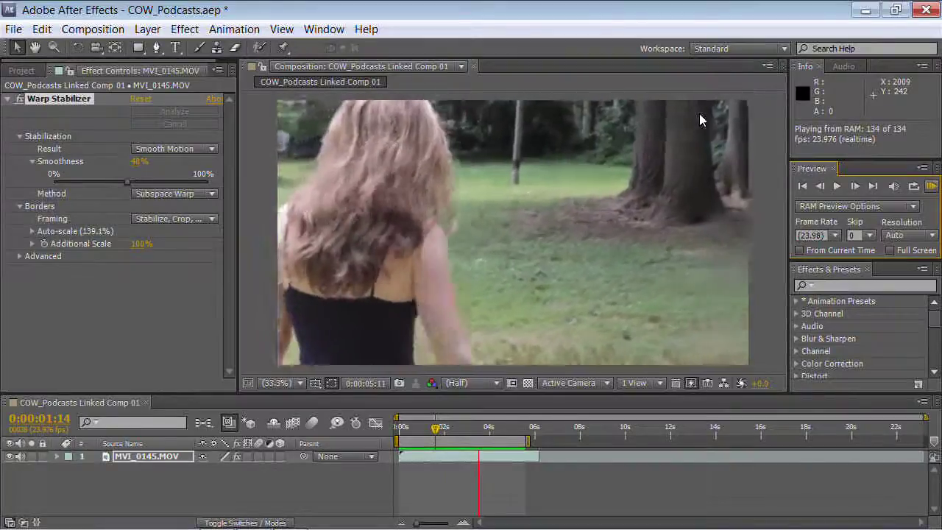
key(space)
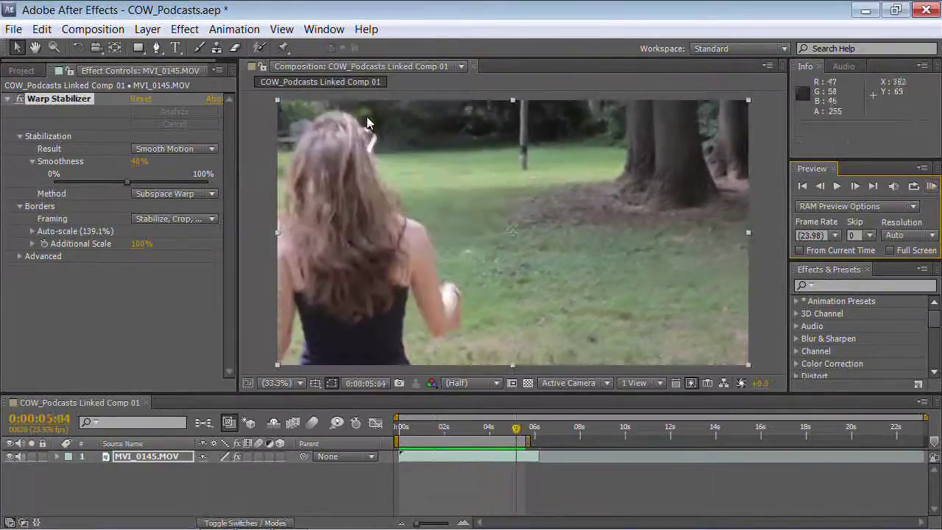
drag(97, 179, 91, 180)
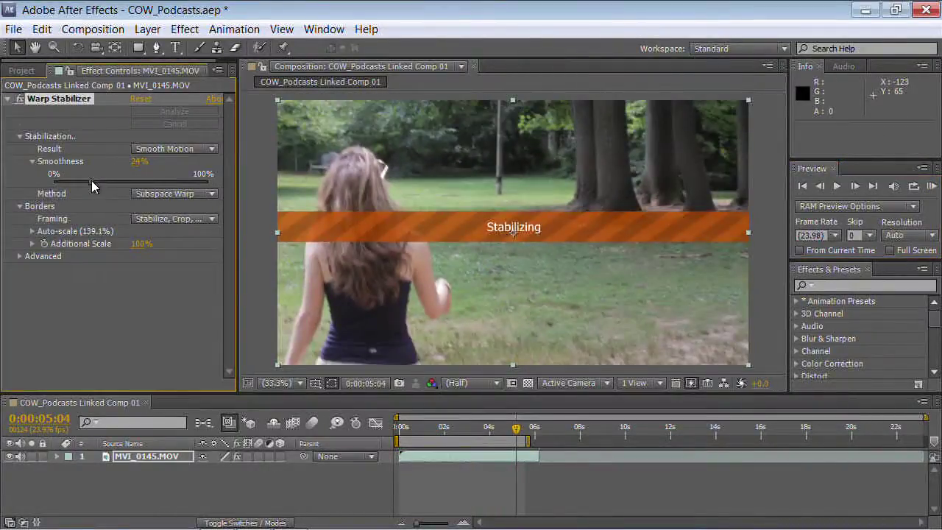
Expand Advanced settings, toggle Detailed Analysis, and keep Rolling Shutter Ripple on Automatic Reduction.
click(20, 256)
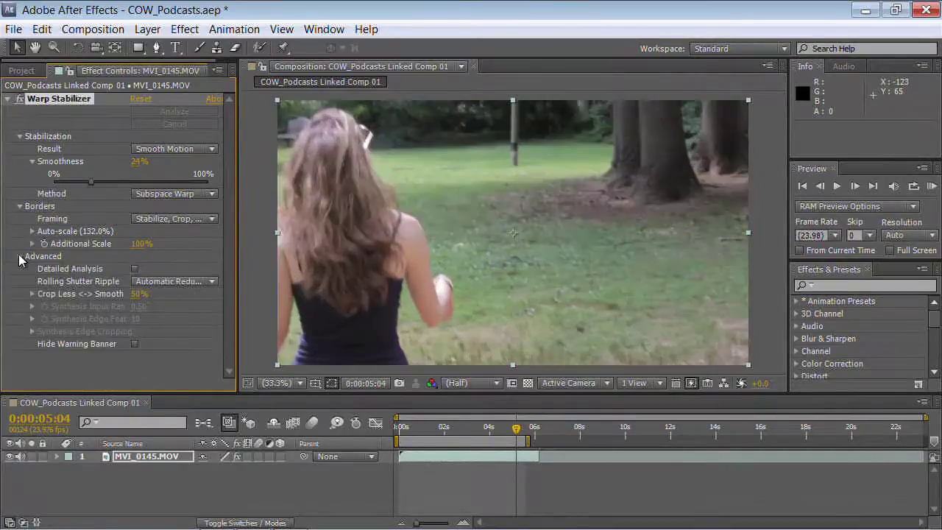
click(134, 268)
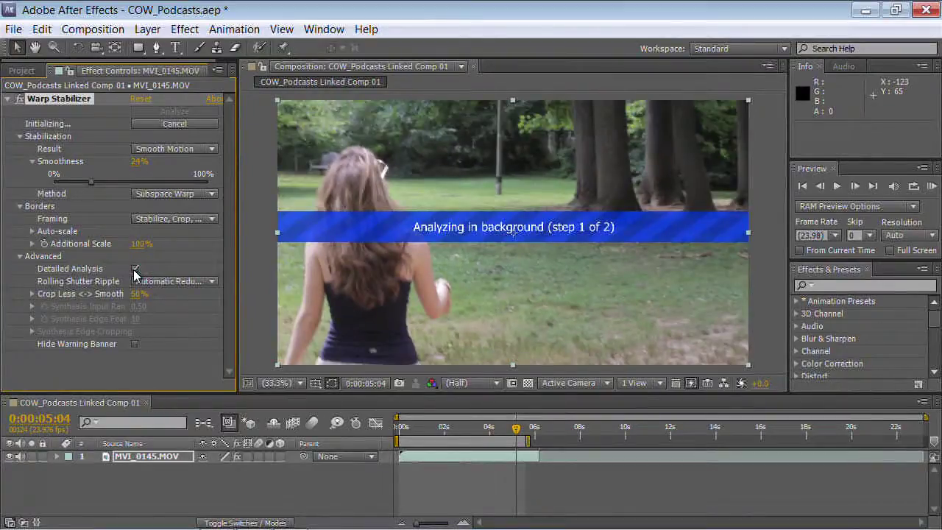
click(164, 282)
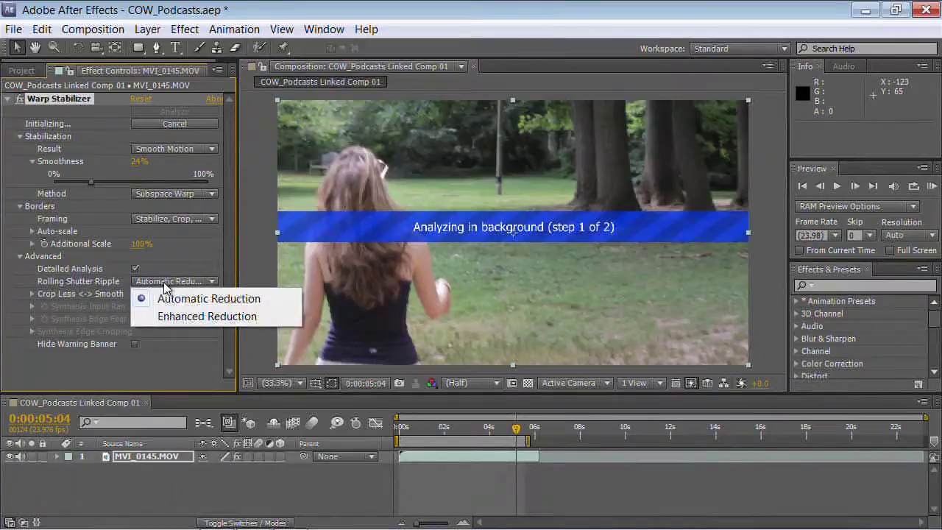
click(183, 290)
click(186, 269)
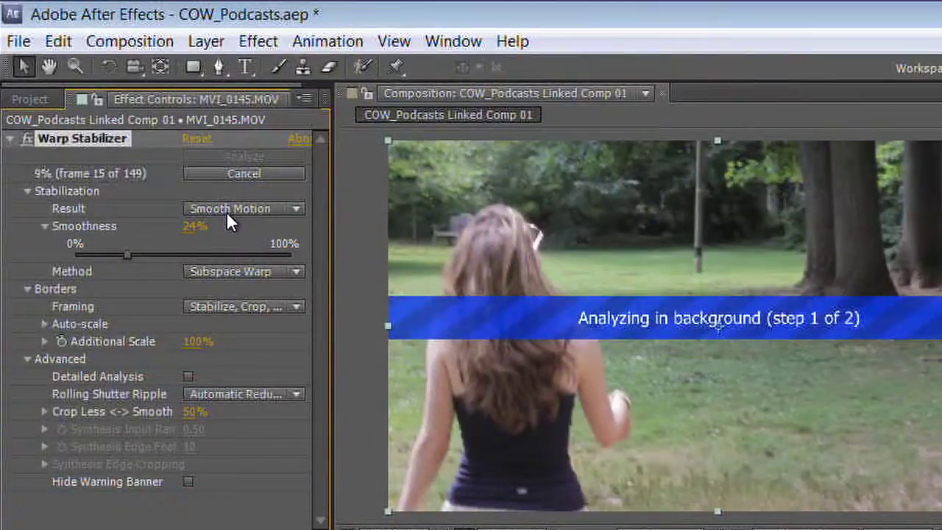
Turn on Detailed Analysis and let re-analysis finish at 128.1% auto-scale.
click(188, 376)
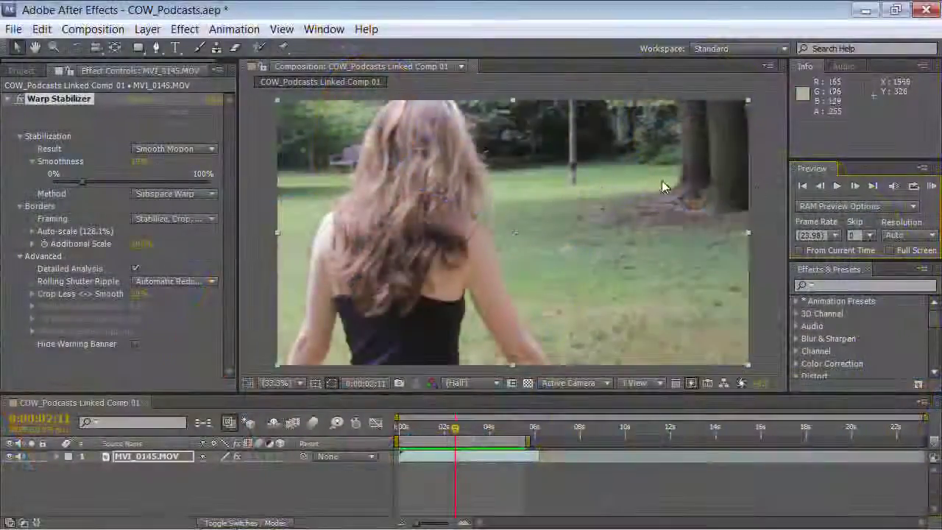
RAM-preview the stabilized walking clip, then set Smoothness to 30%.
click(928, 187)
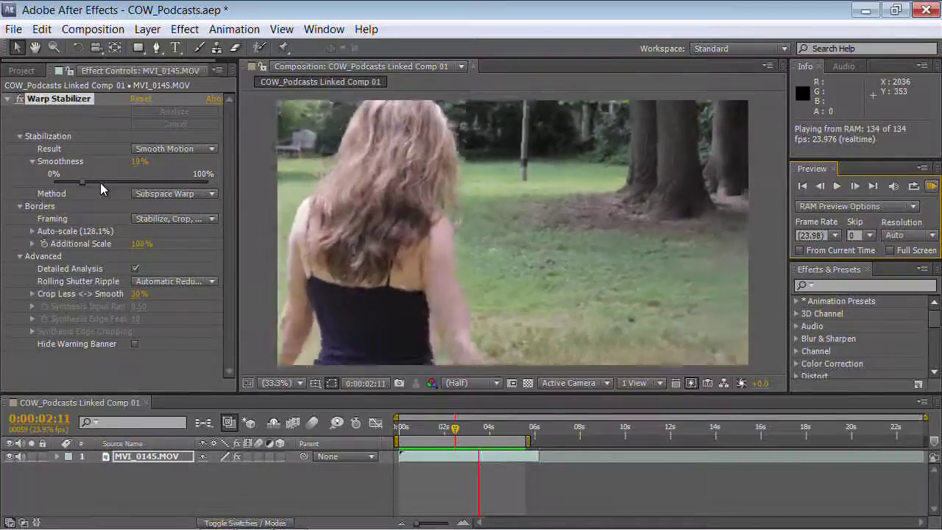
click(100, 182)
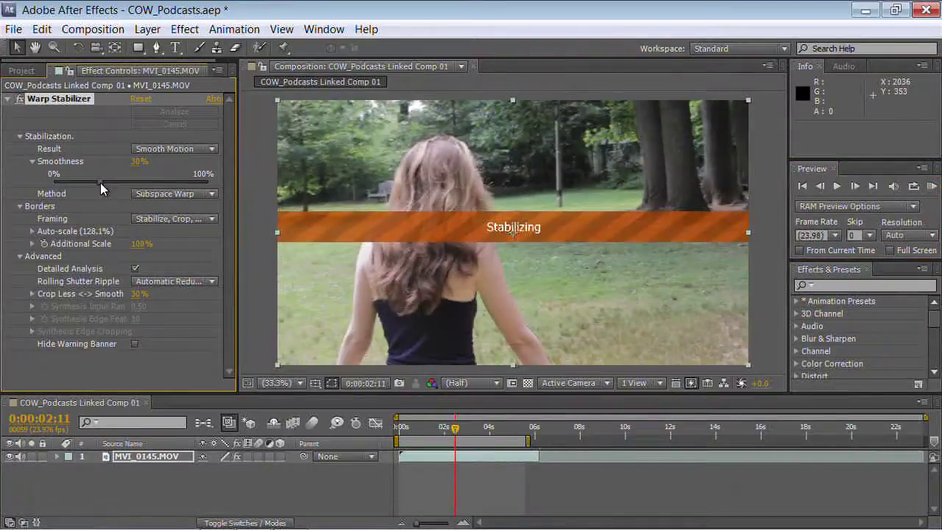
Switch the method to Perspective, RAM-preview the result, then return to Premiere Pro.
click(177, 196)
click(186, 247)
click(931, 188)
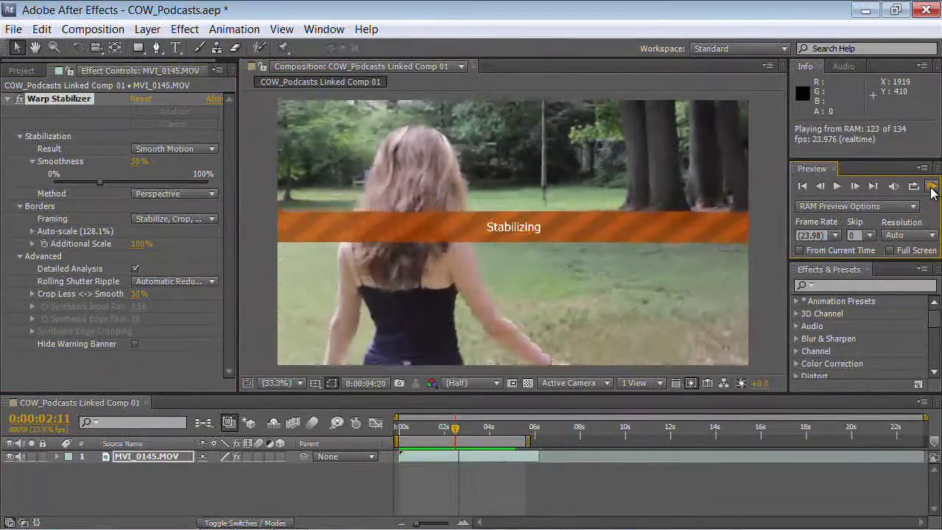
click(931, 190)
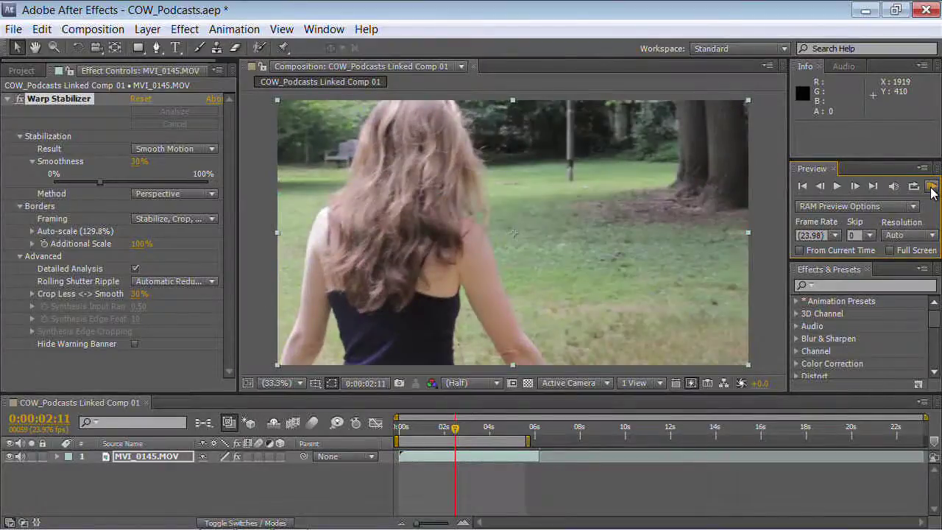
click(931, 189)
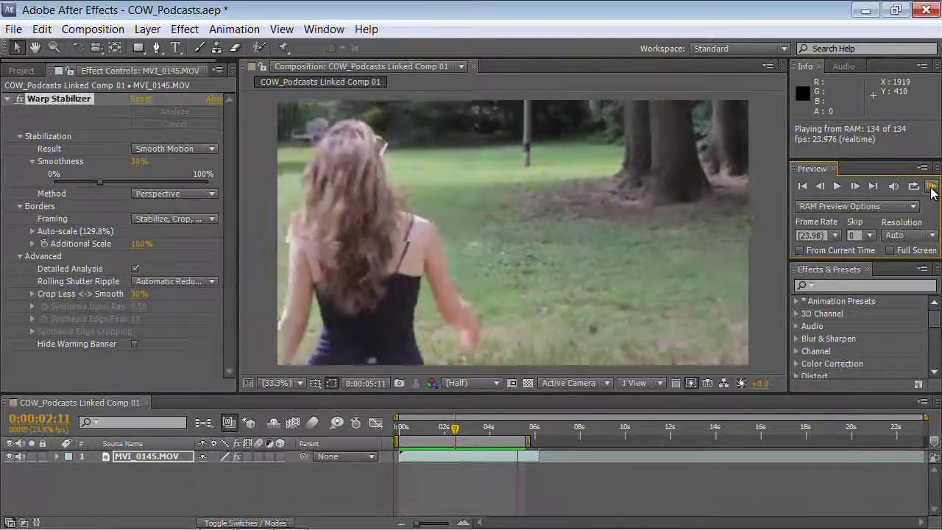
click(931, 188)
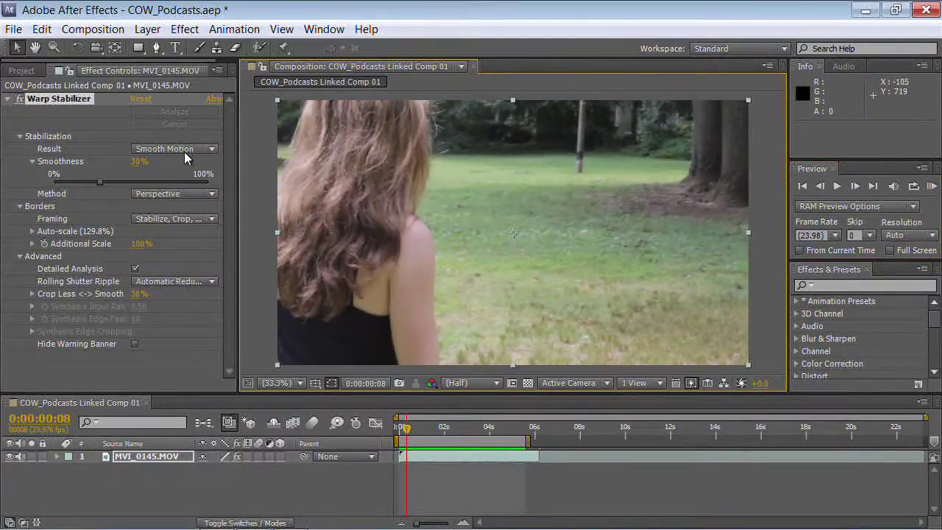
mouse_move(290, 527)
click(217, 517)
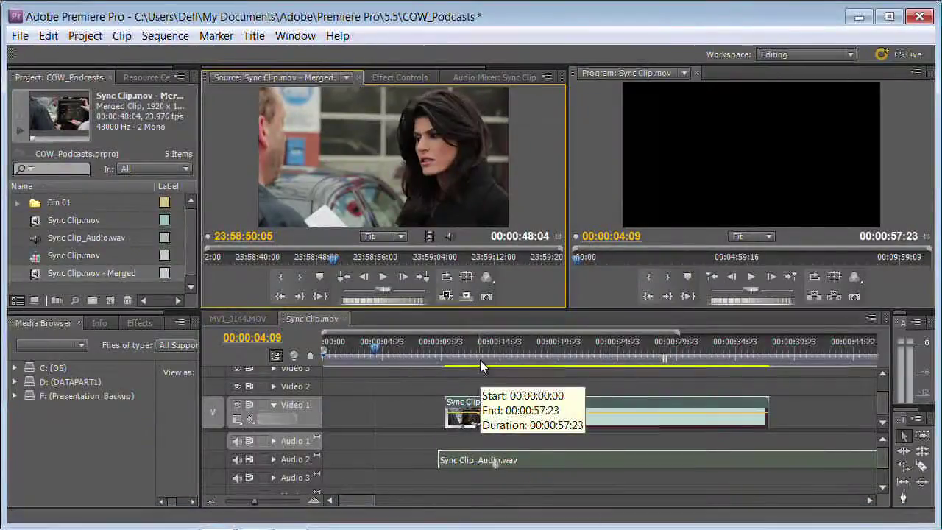
In the MVI_0144.MOV sequence, replace the bench clip with an After Effects composition.
drag(479, 356, 574, 372)
click(224, 318)
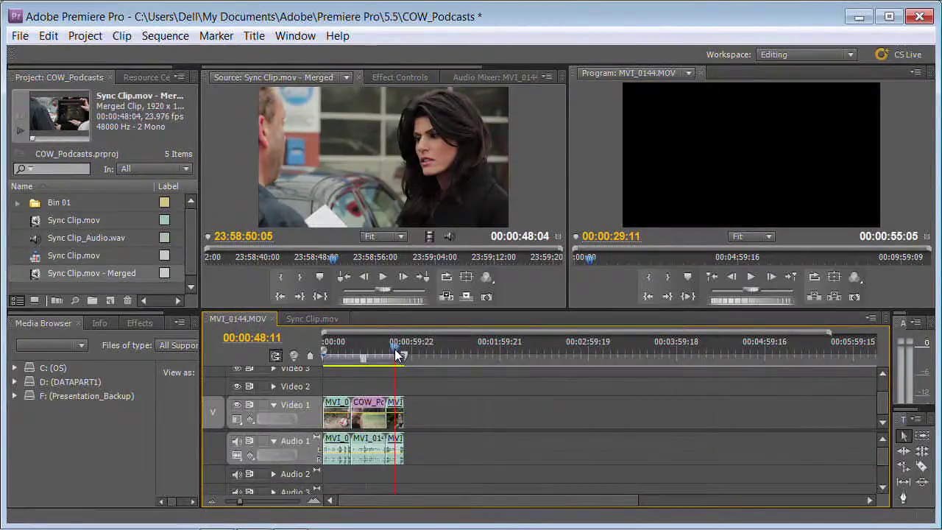
right_click(398, 427)
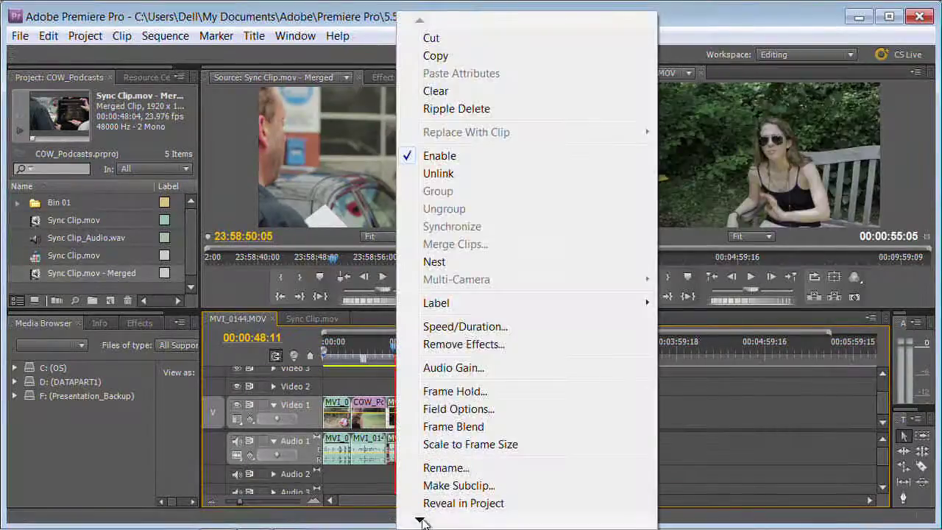
mouse_move(418, 523)
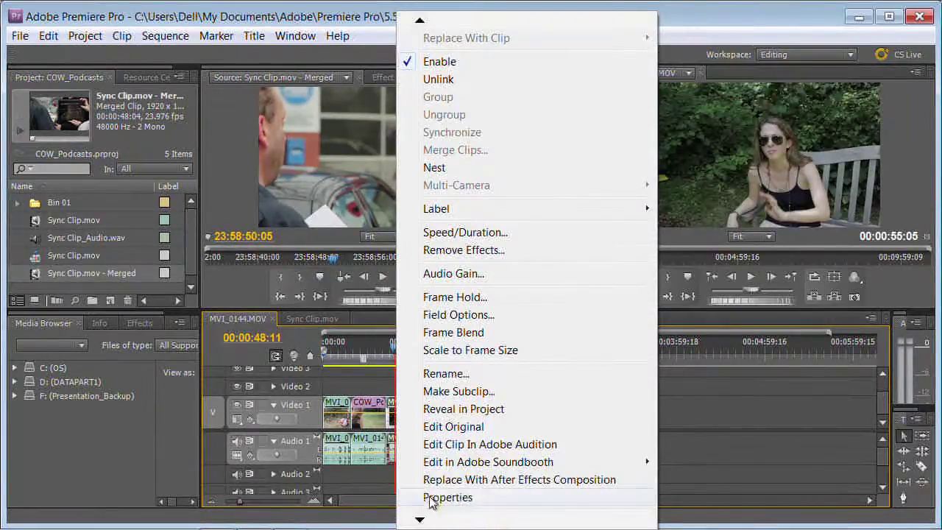
click(433, 482)
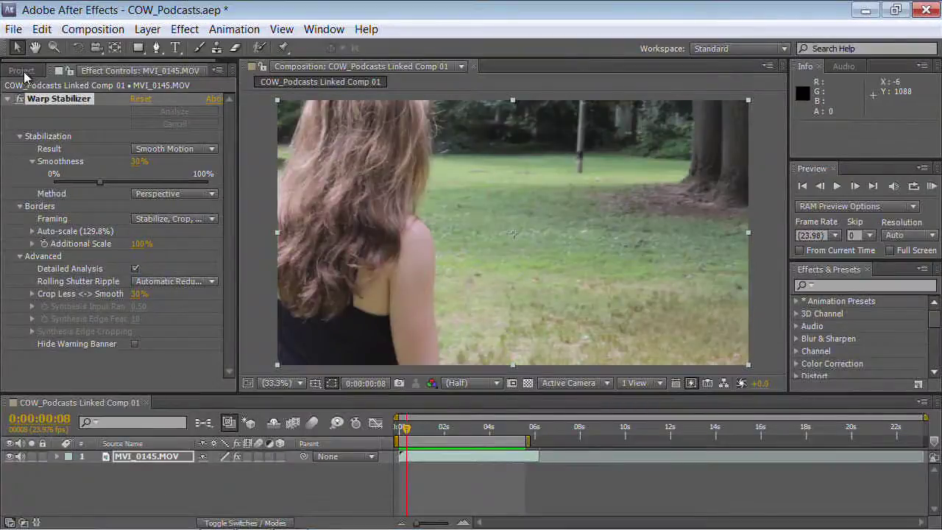
Save, apply Stabilize Motion to MVI_0147.MOV at 0:00:04:00, then cancel and restart analysis.
key(ctrl+s)
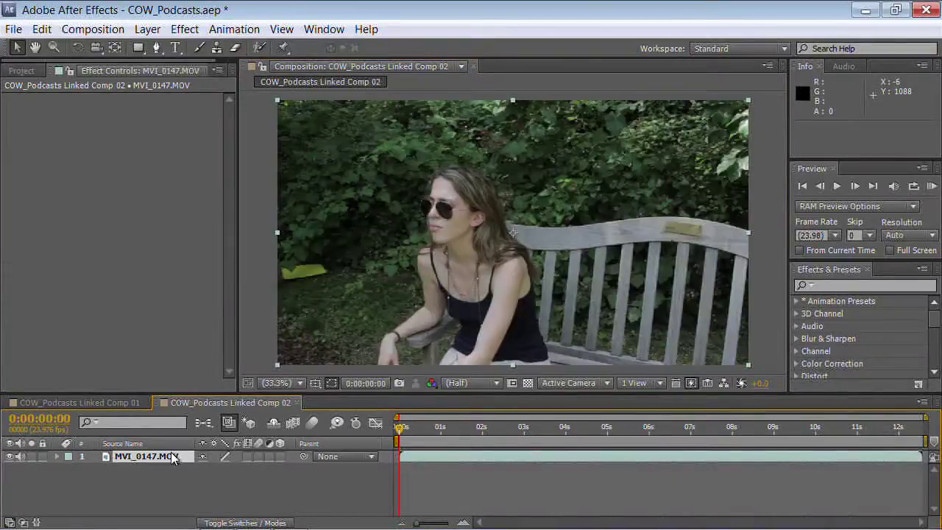
click(233, 28)
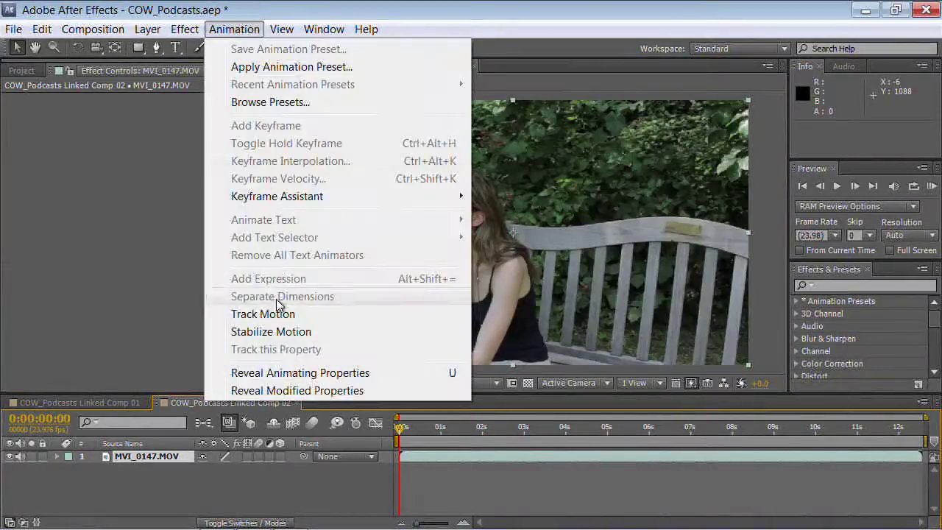
click(285, 332)
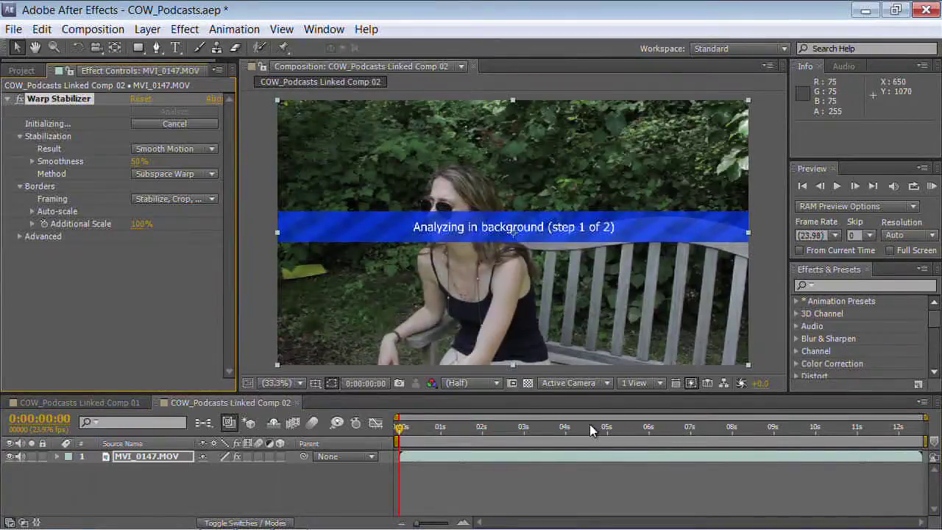
click(564, 427)
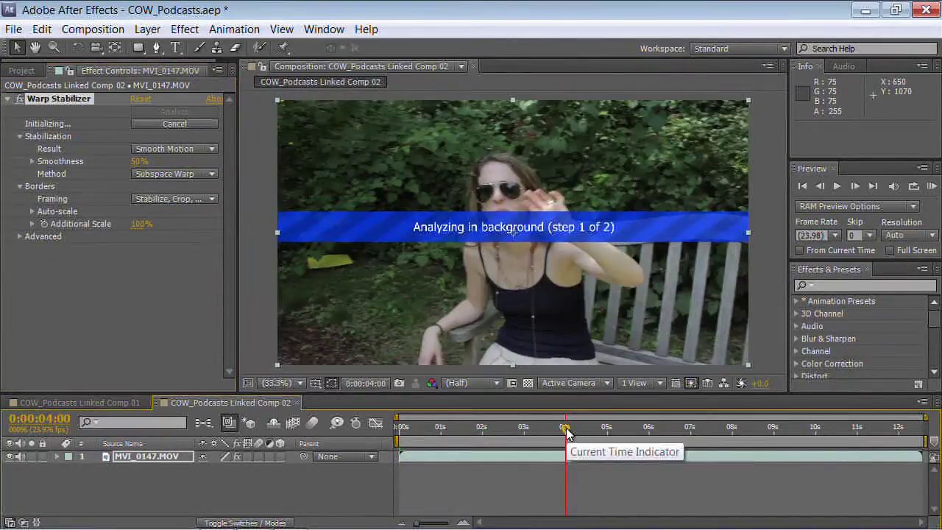
click(193, 124)
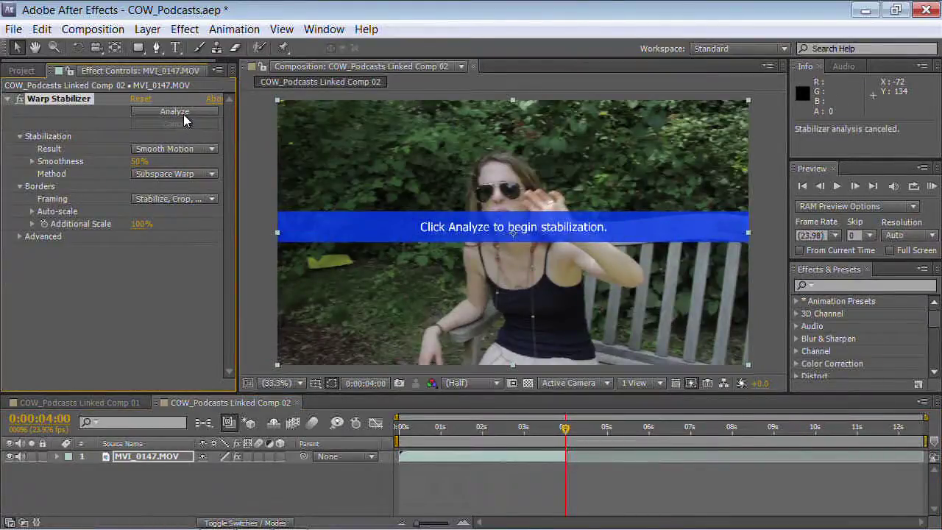
click(183, 114)
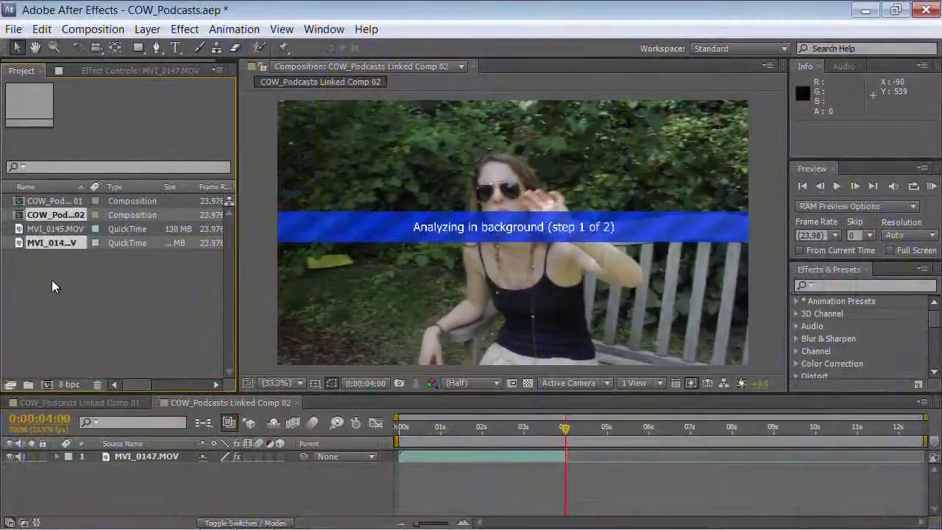
Deselect Project items while the bench clip stabilizes to a 119.8% auto-scale.
click(52, 336)
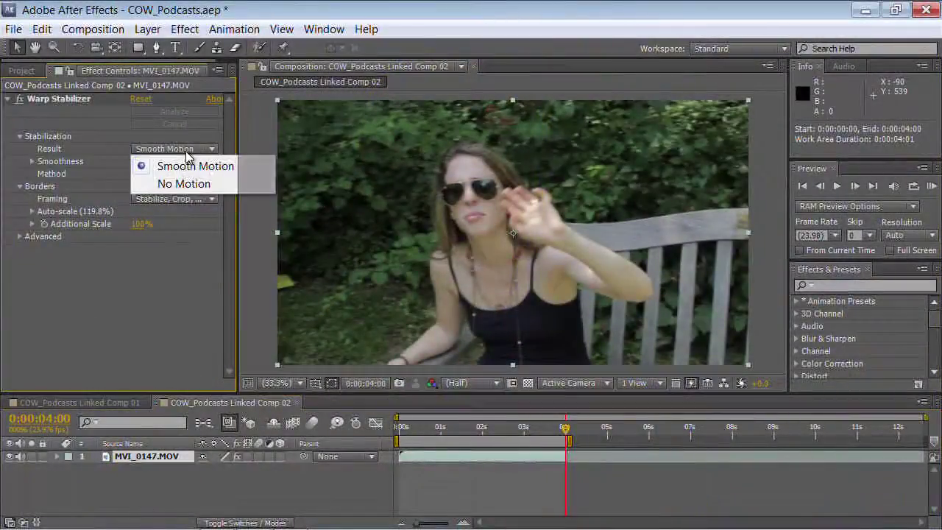
Set Warp Stabilizer Result to No Motion, preview the bench clip, and toggle stabilization off and on to compare.
click(184, 183)
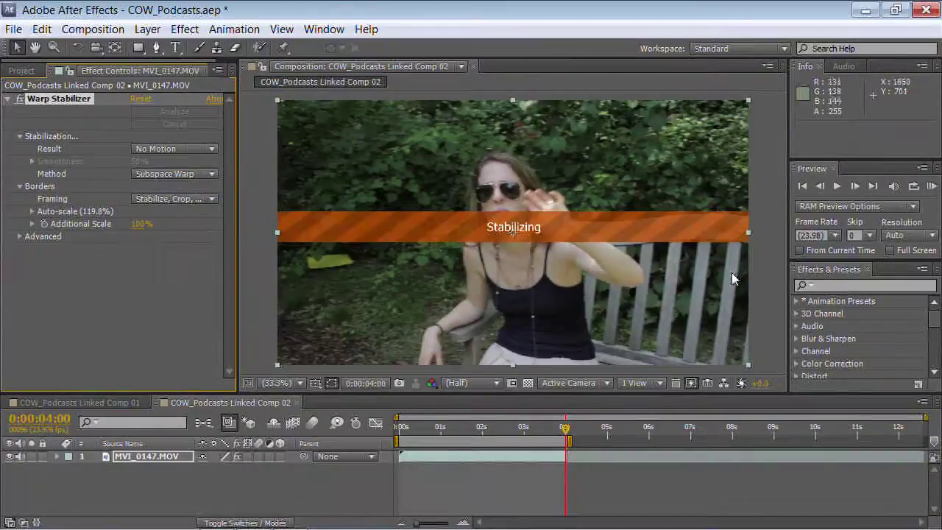
click(931, 189)
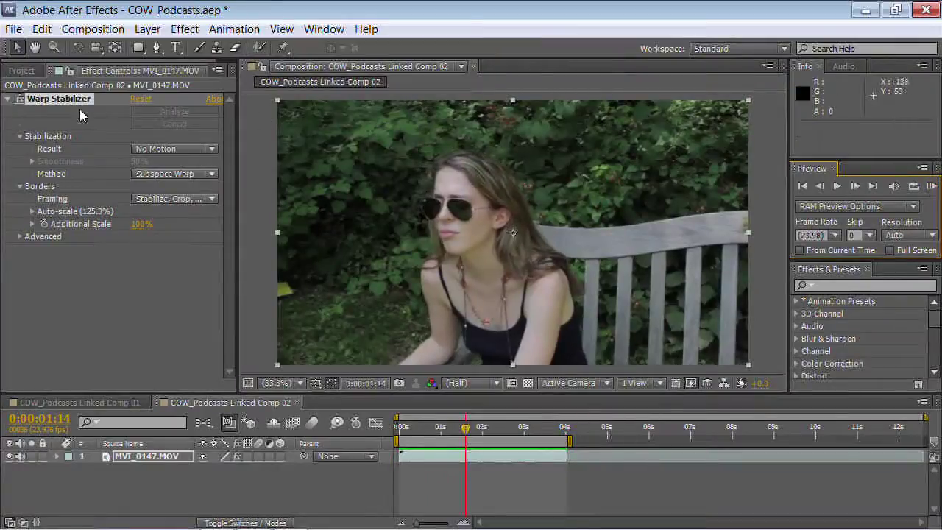
click(20, 98)
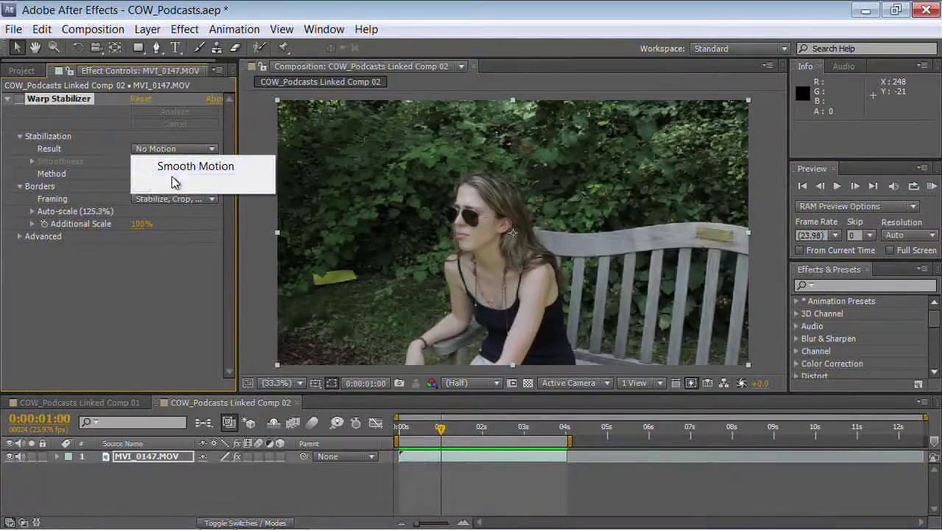
click(19, 97)
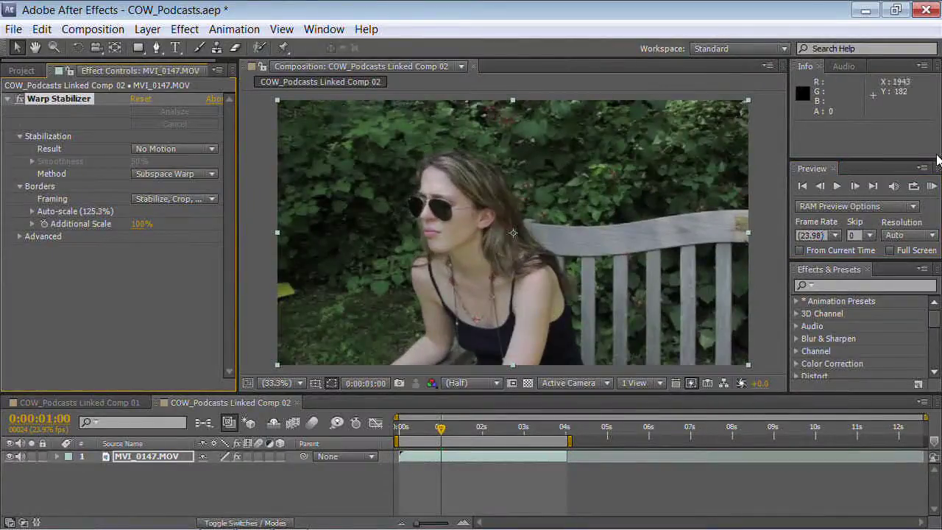